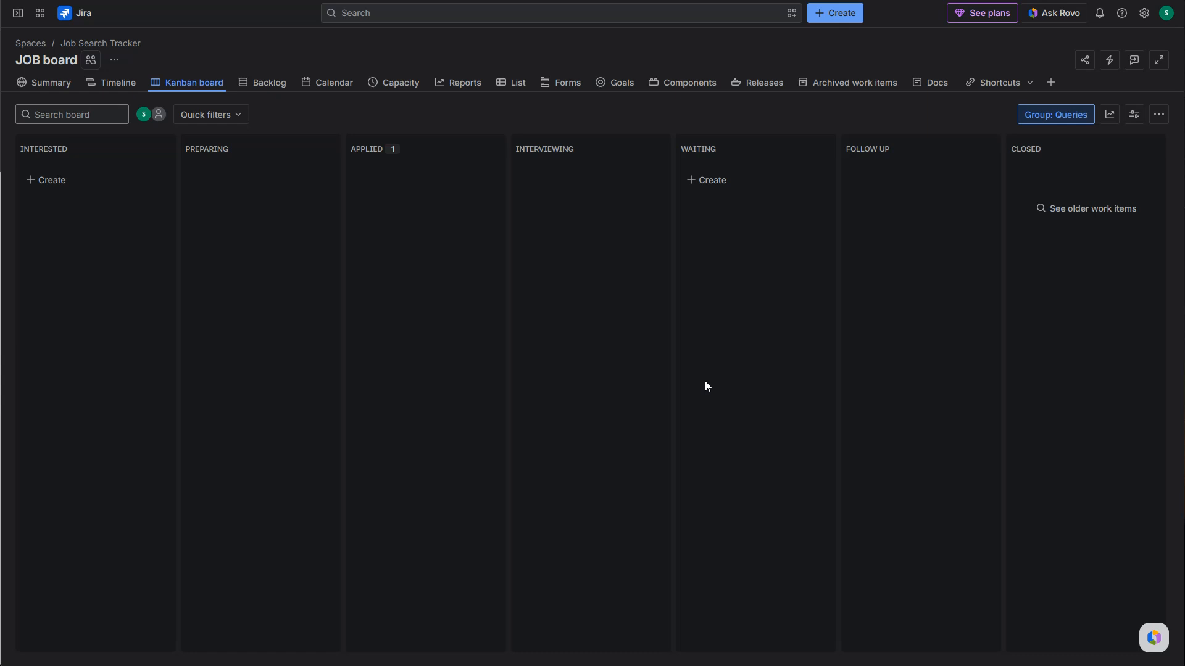
Start a new Story in the Job Search Tracker space with the summary "TEMPLATE: Job Title | Company", keeping the Interested status.
click(834, 13)
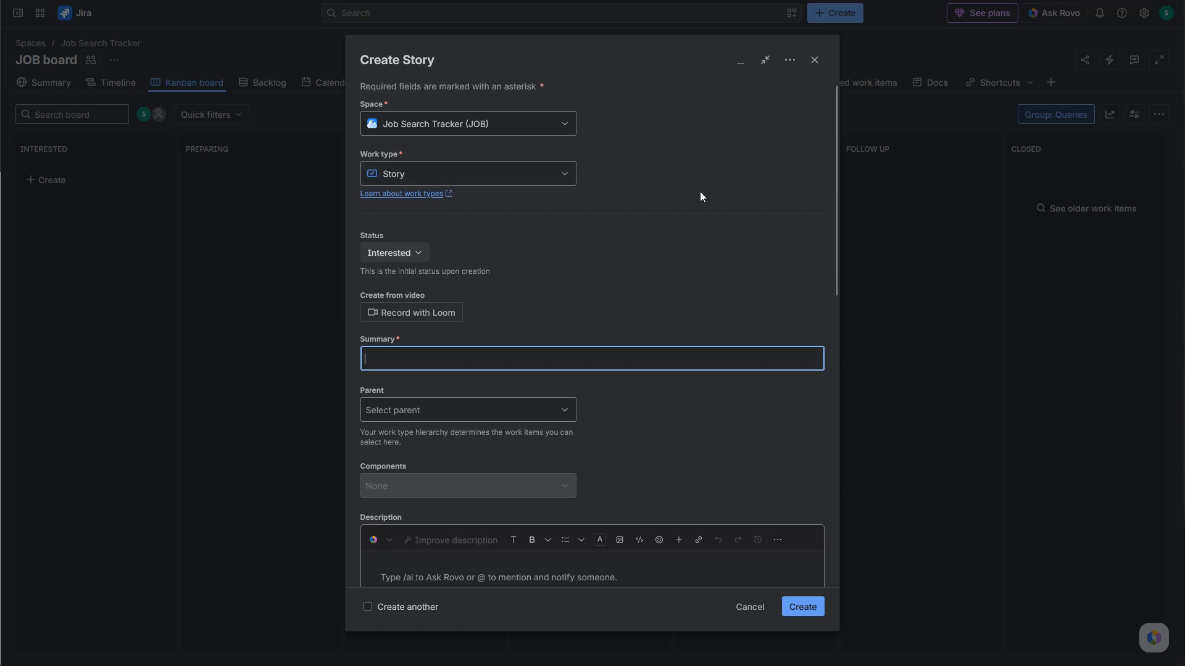
scroll(700, 191, down, 1)
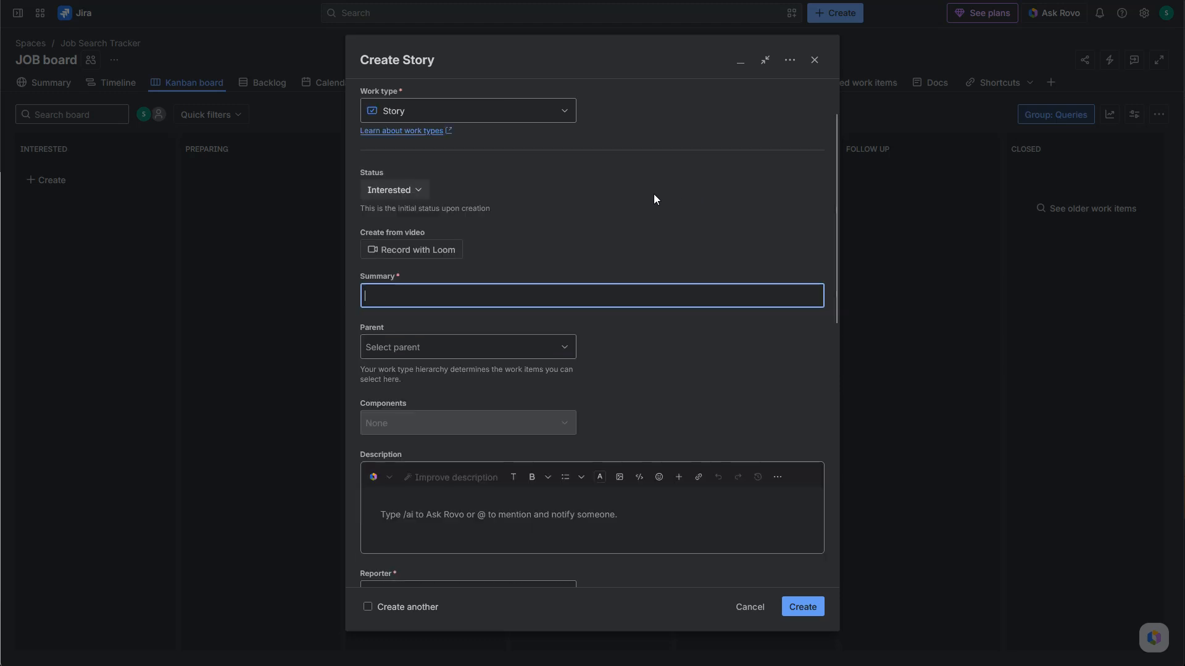
click(402, 191)
click(512, 188)
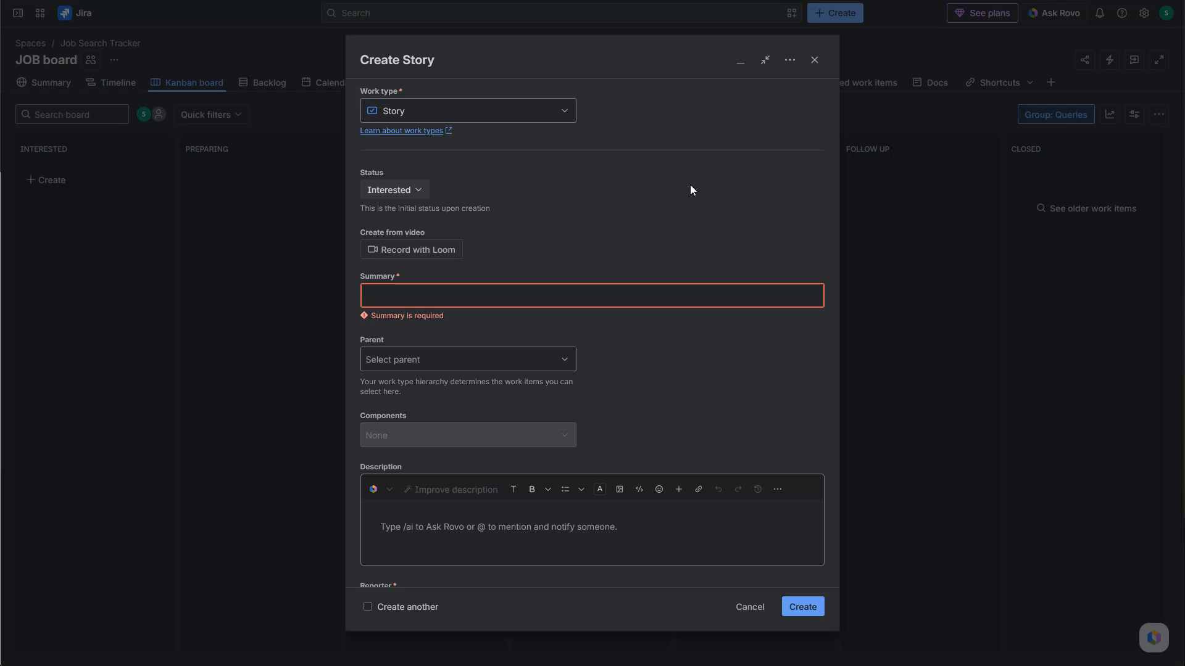
scroll(629, 126, down, 2)
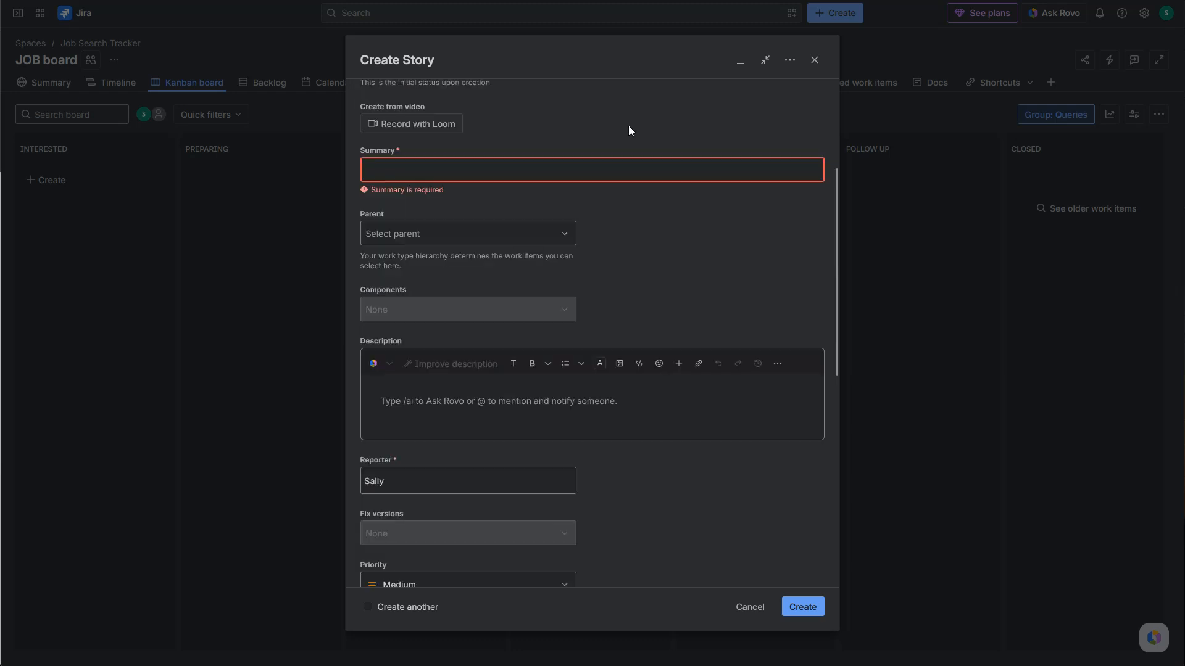
click(504, 172)
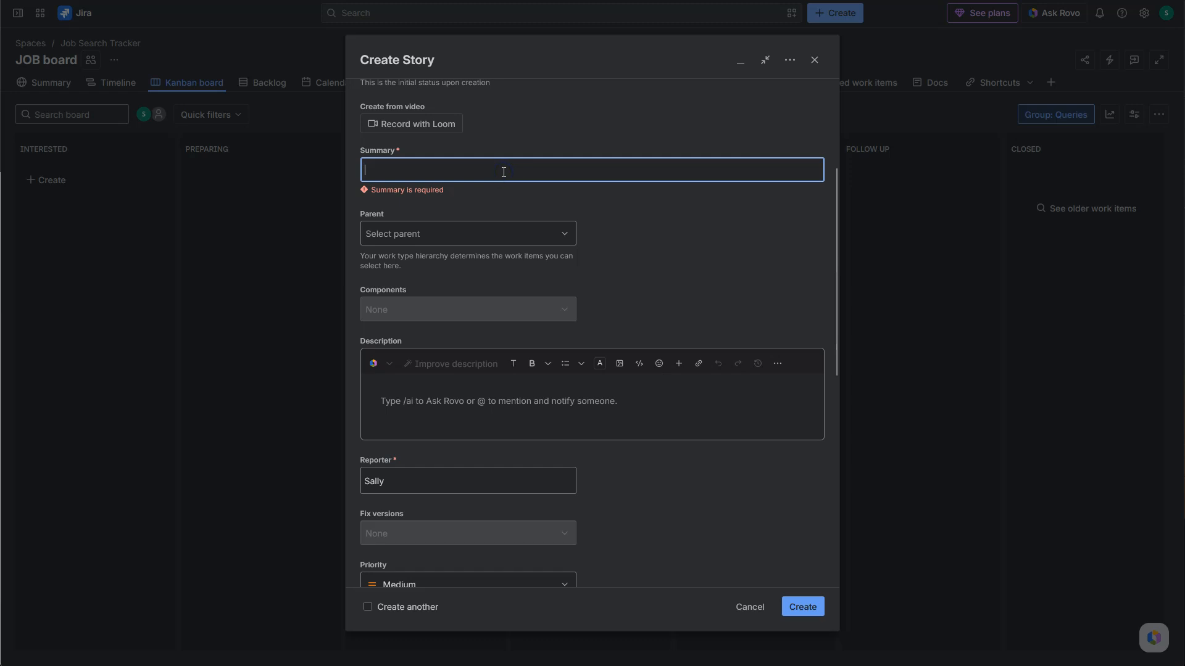
text(TEMPLATE: Job Title | Company)
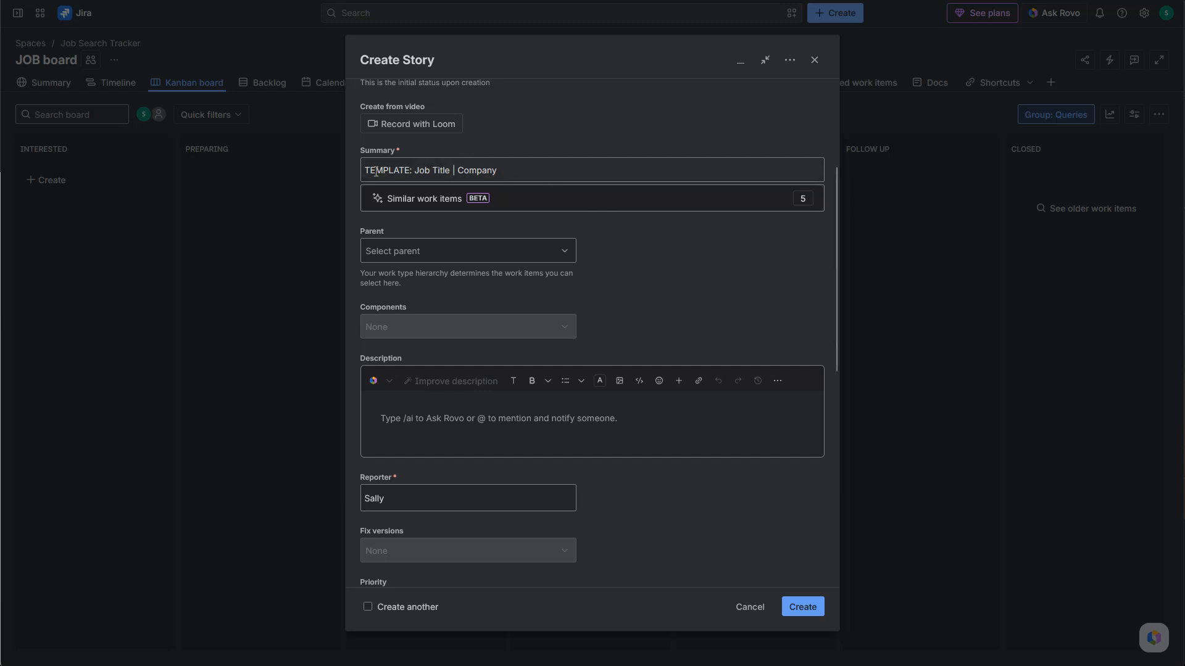
drag(364, 171, 408, 170)
click(529, 146)
scroll(657, 252, down, 1)
scroll(667, 216, down, 1)
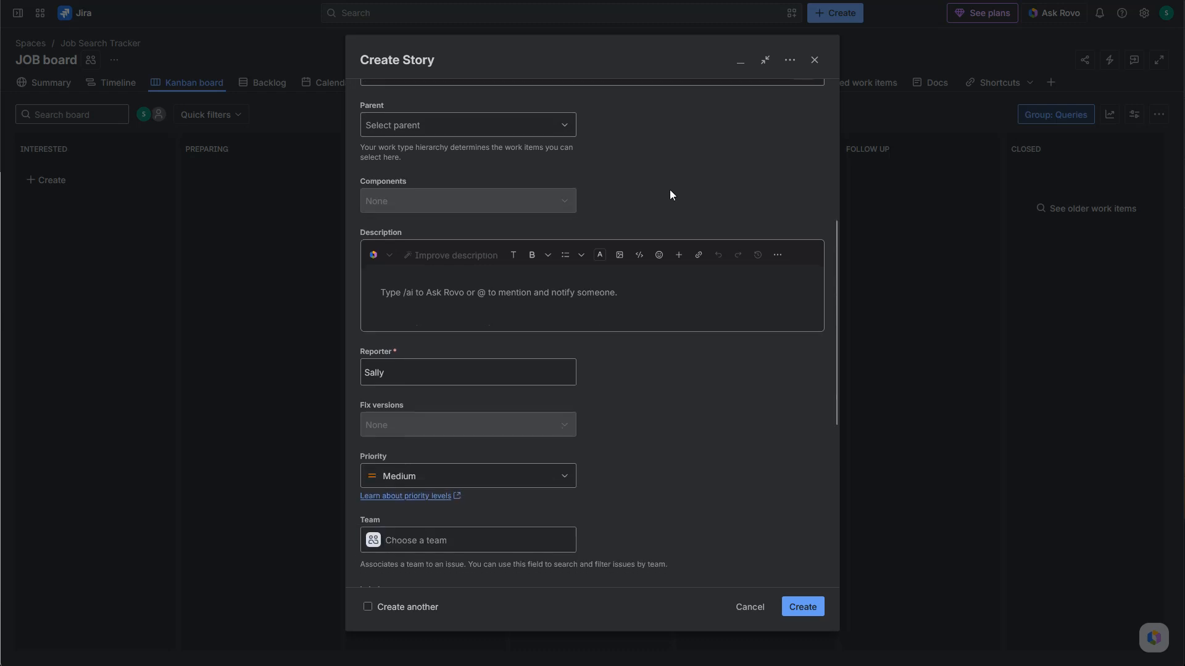
scroll(657, 175, down, 1)
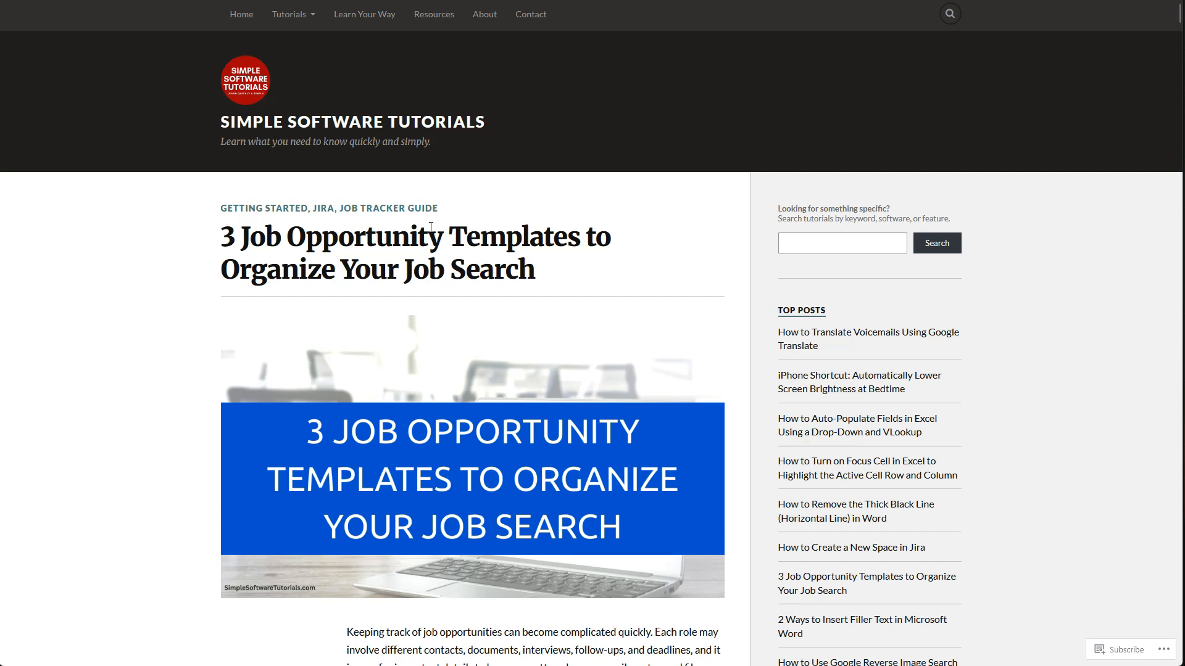
On the Simple Software Tutorials page, go to the Standard Job Opportunity Story Template and copy its full text.
scroll(669, 253, down, 13)
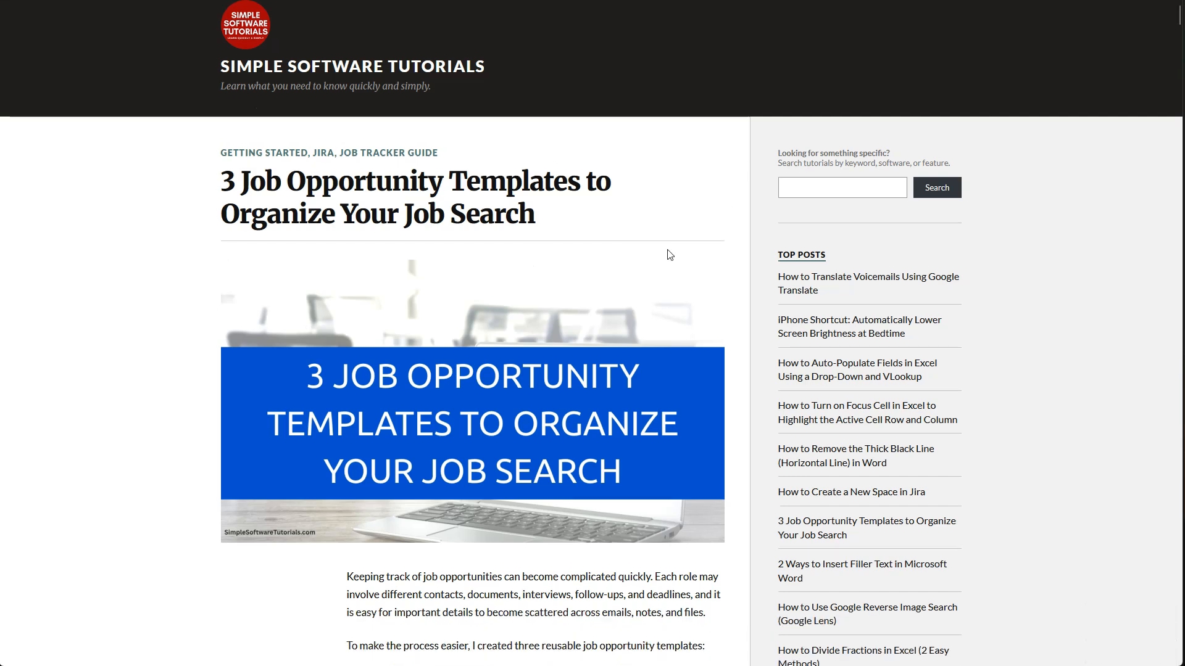
scroll(696, 248, down, 8)
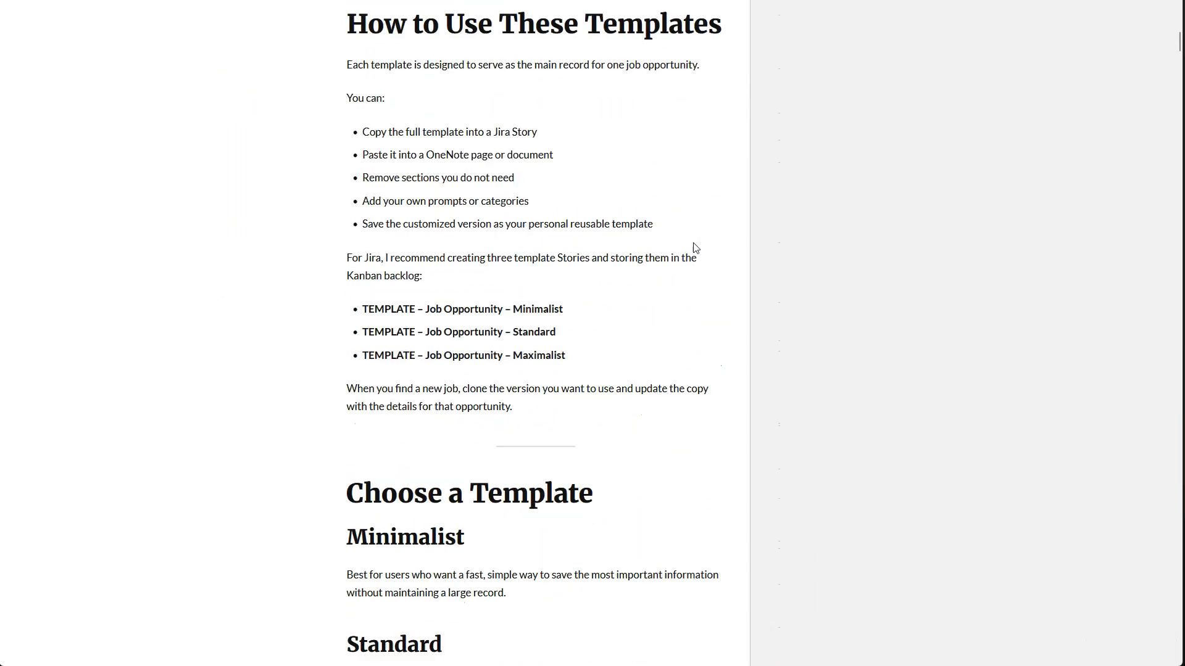
scroll(695, 249, down, 1)
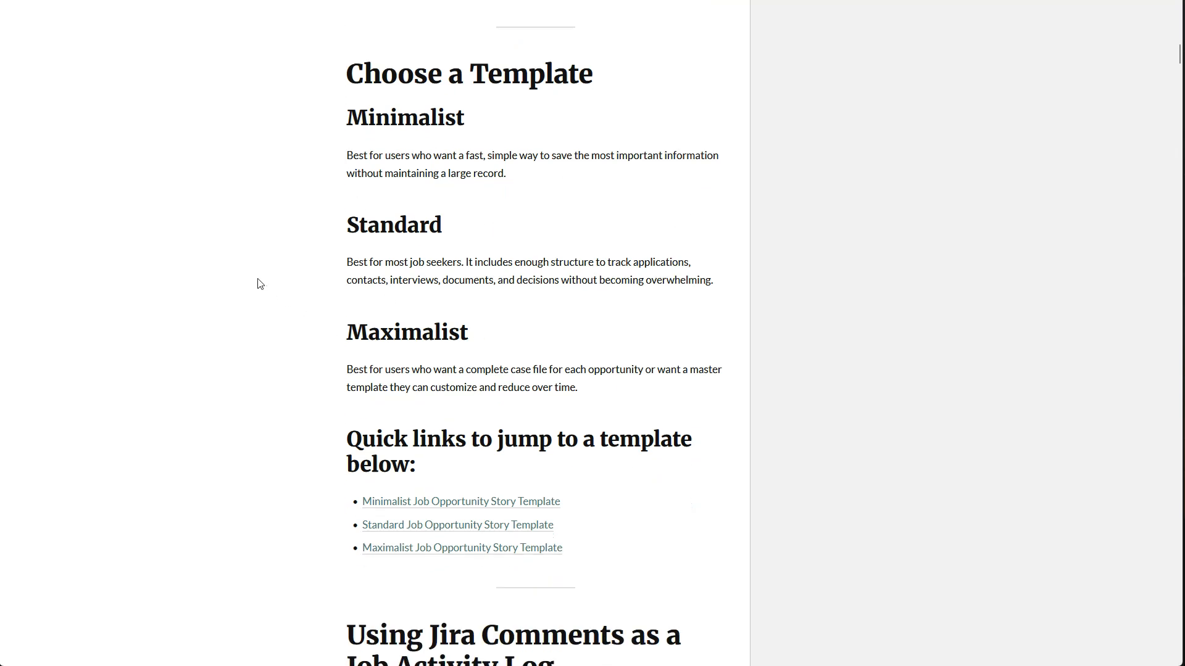
scroll(230, 272, up, 1)
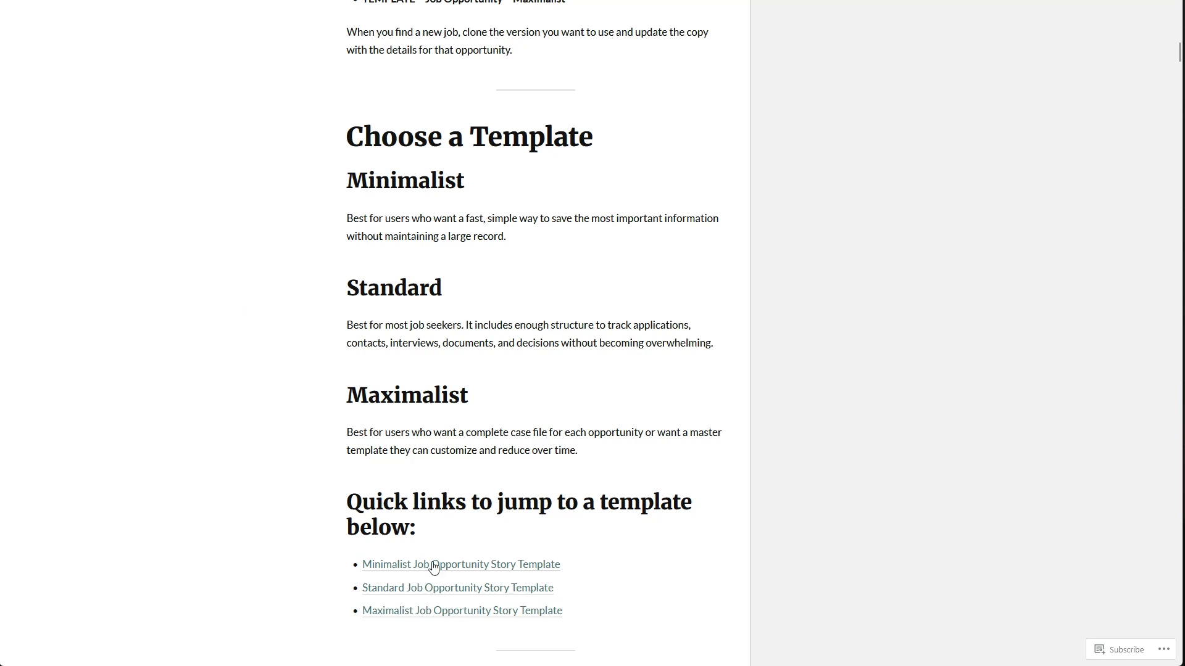
click(431, 590)
drag(348, 170, 457, 478)
click(416, 301)
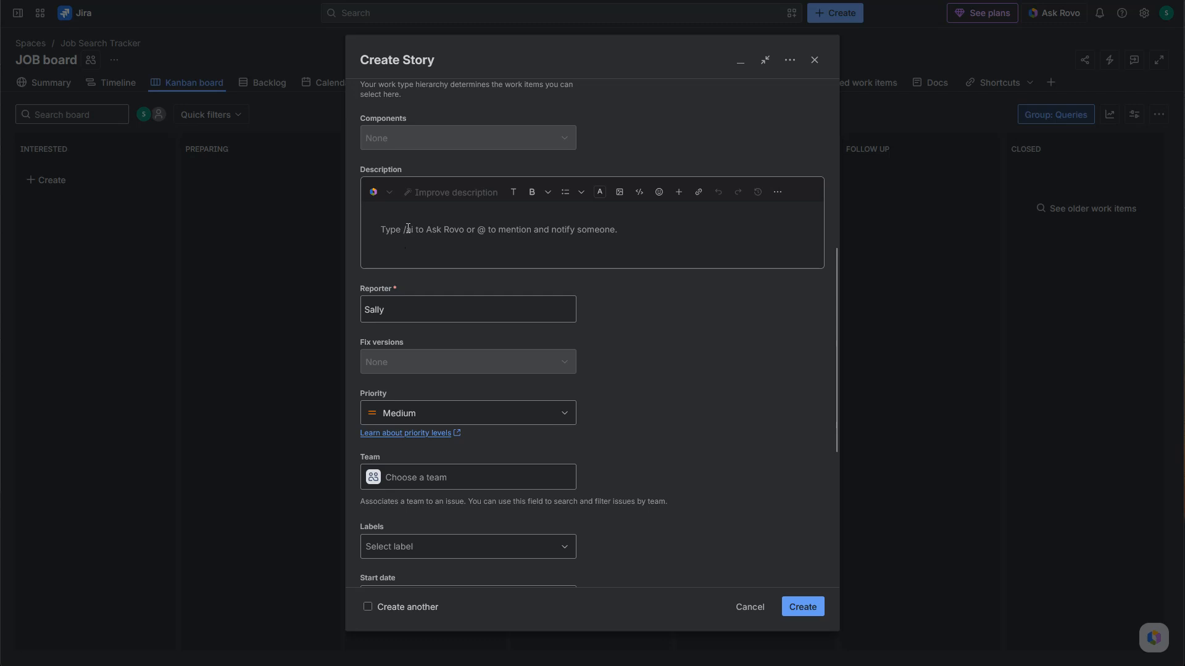
Paste the copied template into the Story's Description, check its sections, and create the Story.
click(388, 227)
right_click(387, 228)
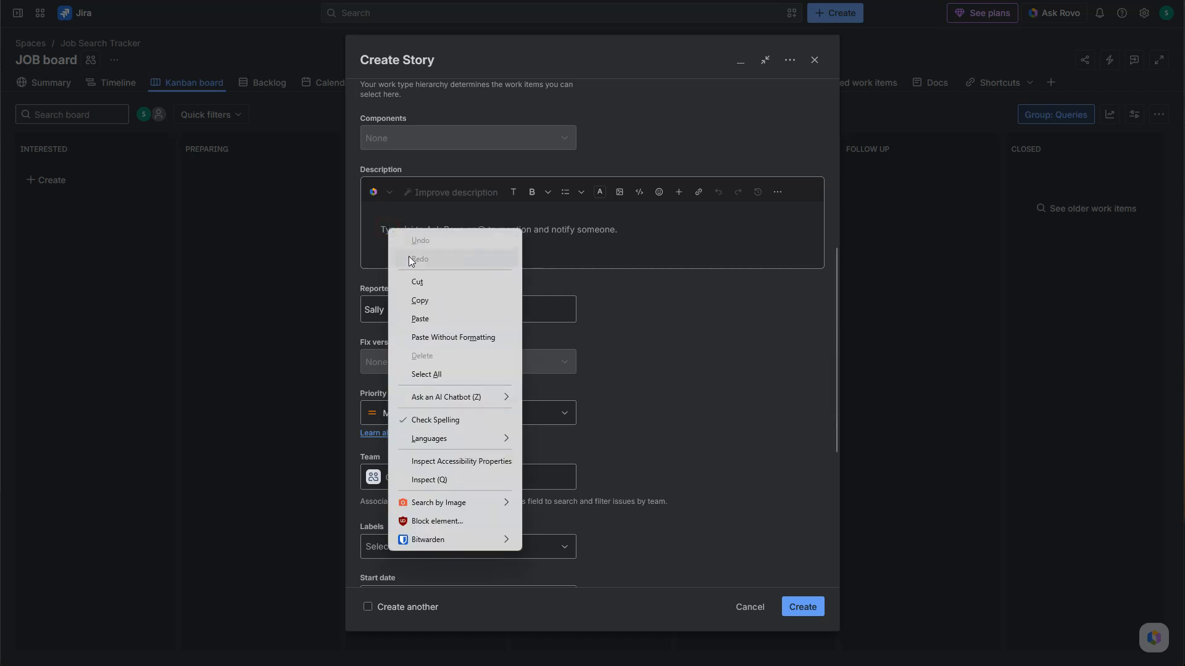
click(432, 318)
drag(835, 502, 807, 156)
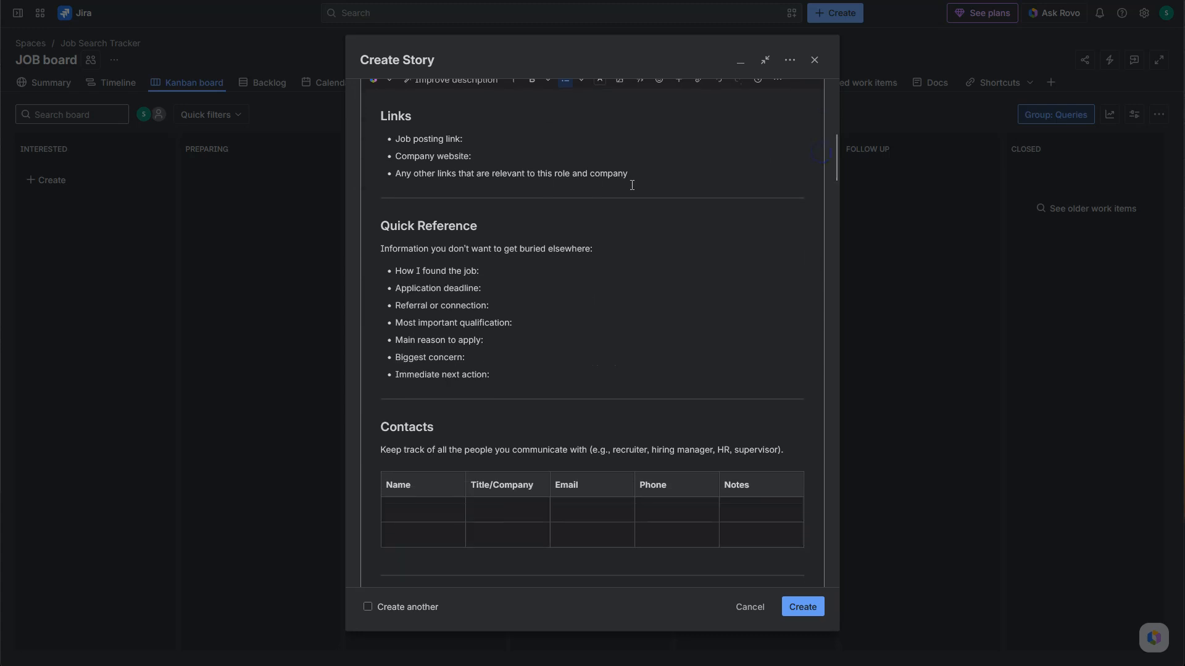
scroll(632, 185, up, 1)
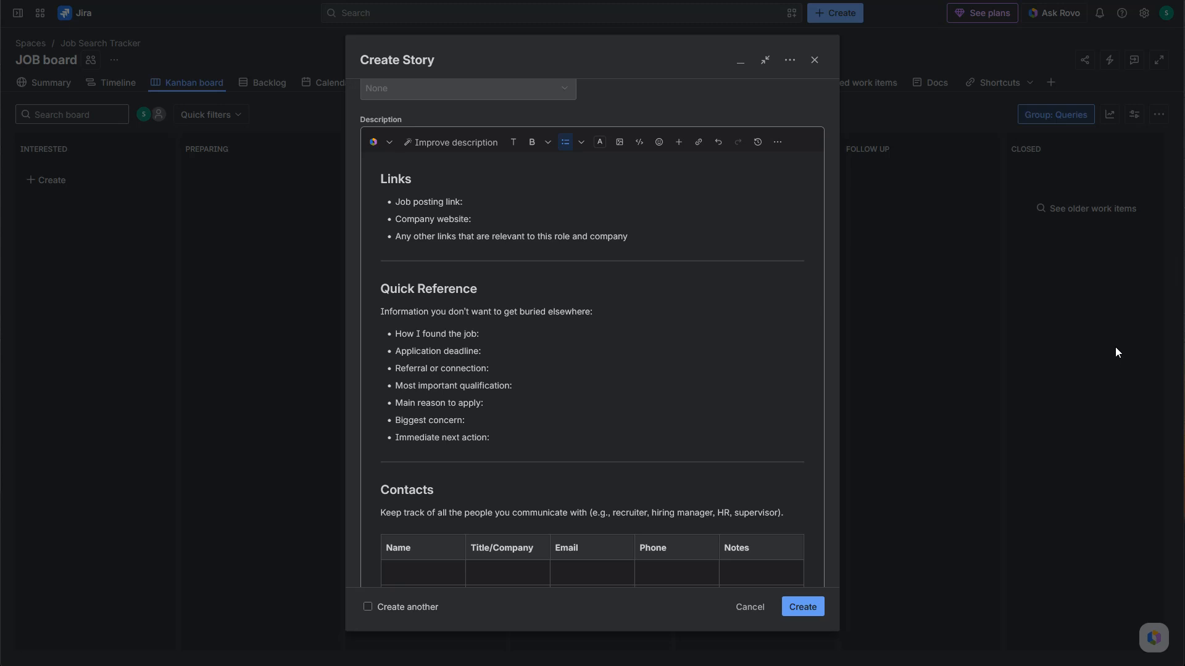
scroll(635, 346, down, 6)
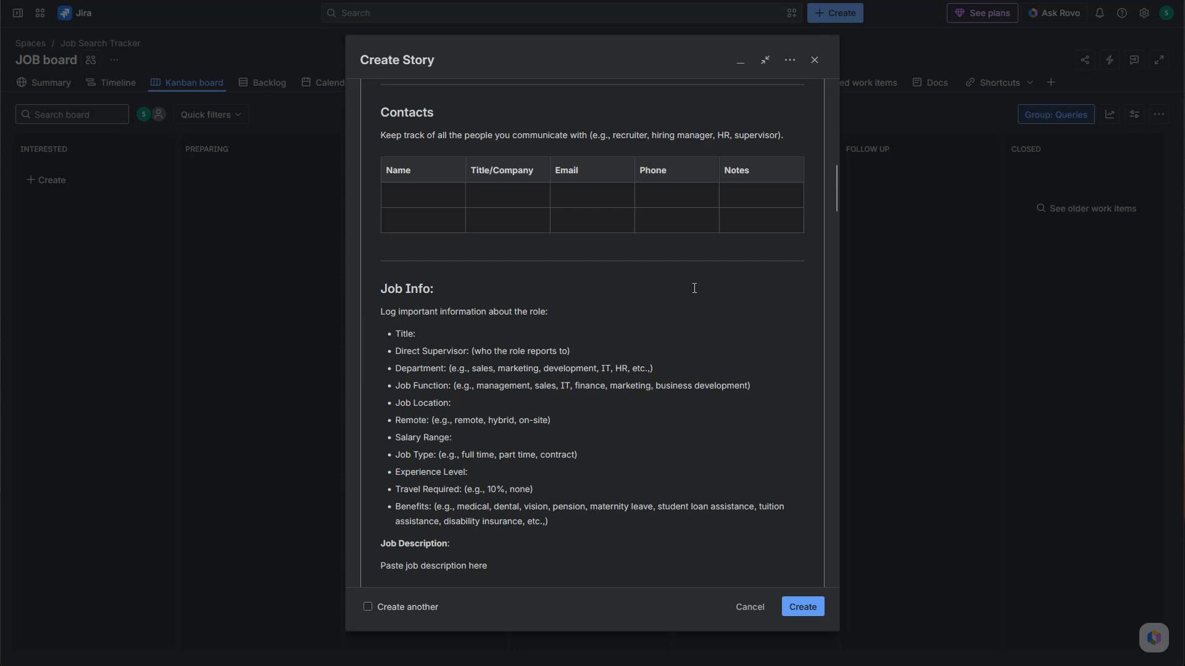
click(802, 609)
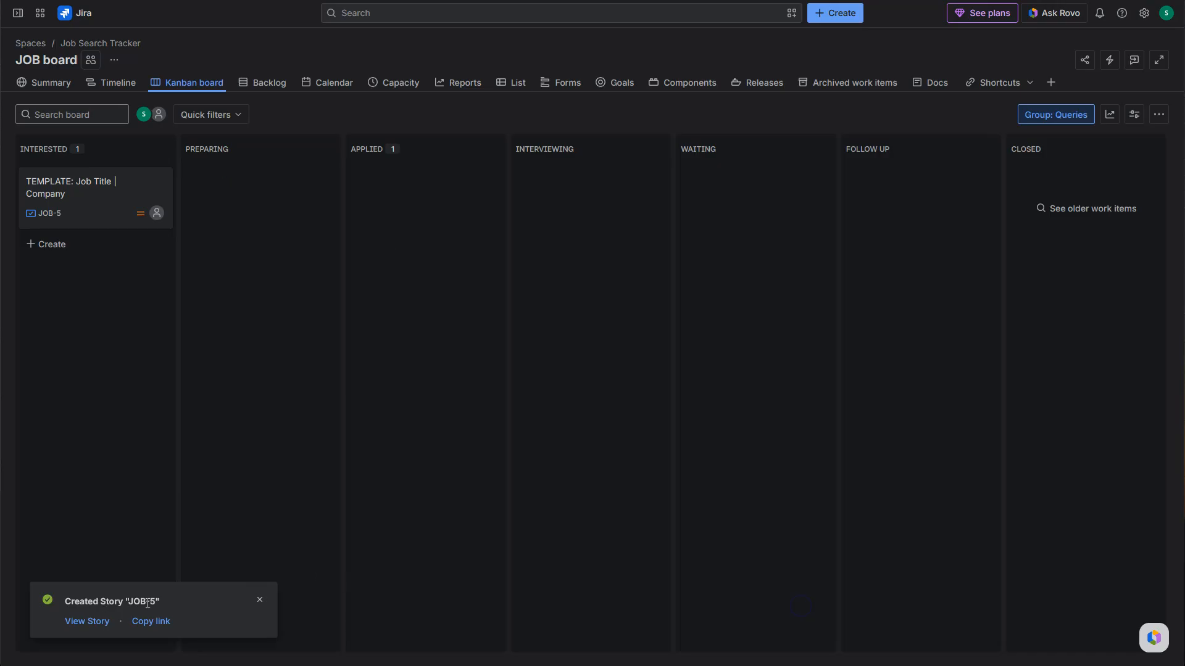
View the new template Story and check which additional views can be added to the space navigation.
click(97, 624)
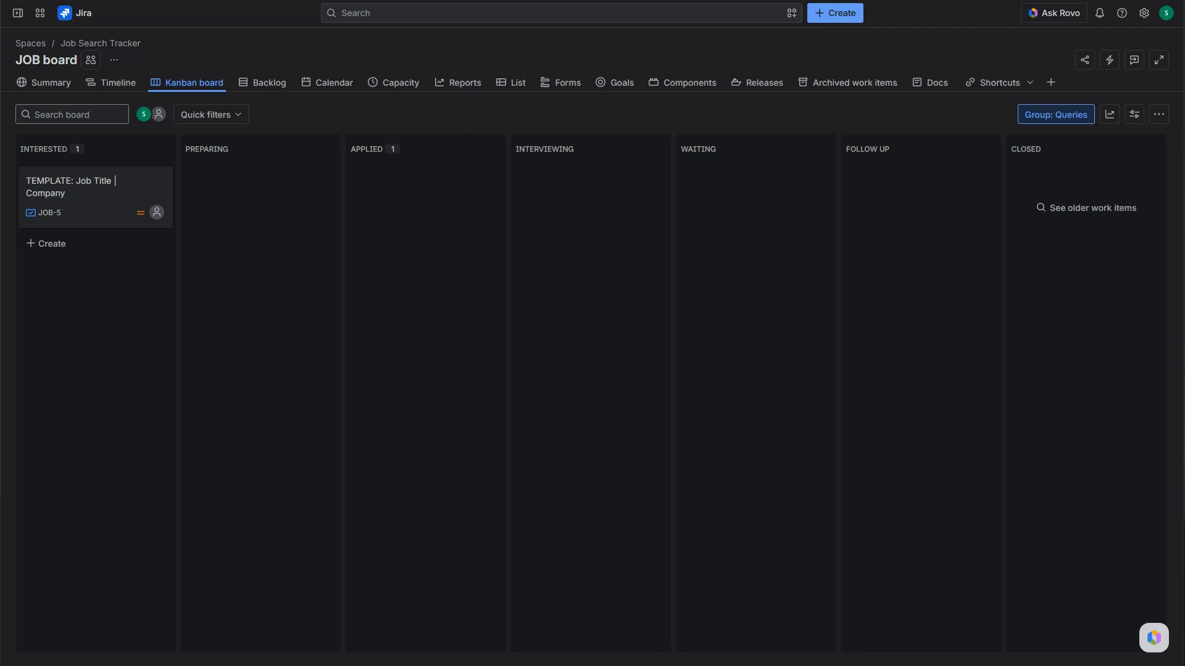
click(267, 86)
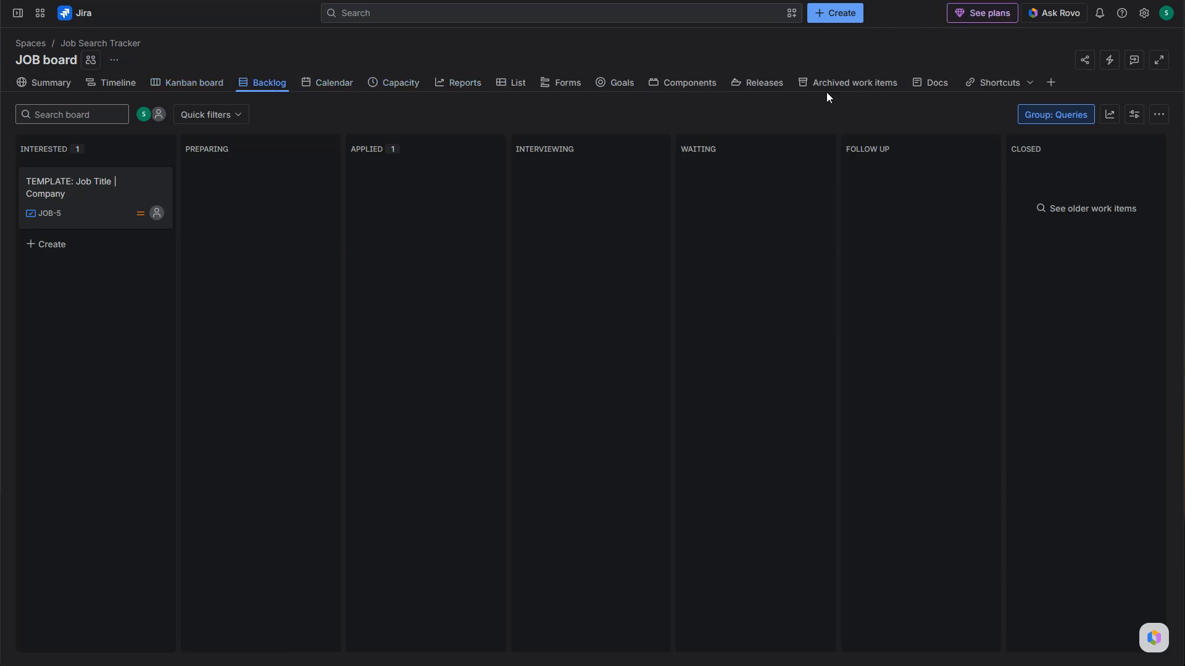
click(1052, 84)
click(1052, 84)
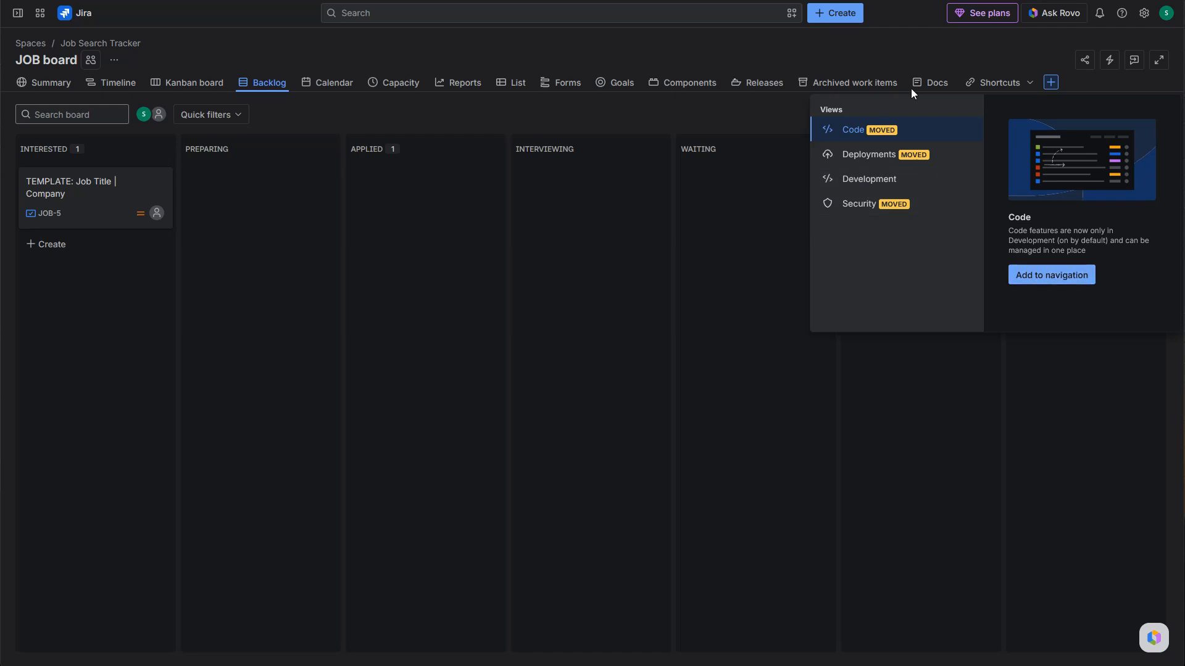
click(899, 44)
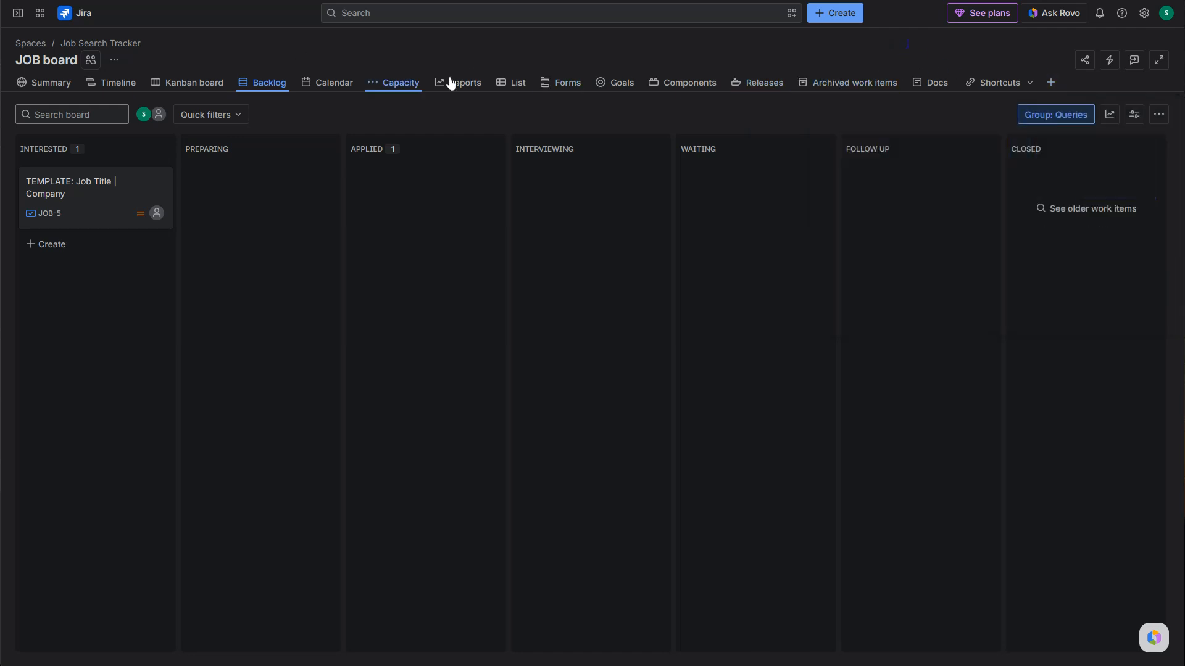
In the Backlog, store JOB-5 as a template by transitioning it to the Templates status.
click(269, 83)
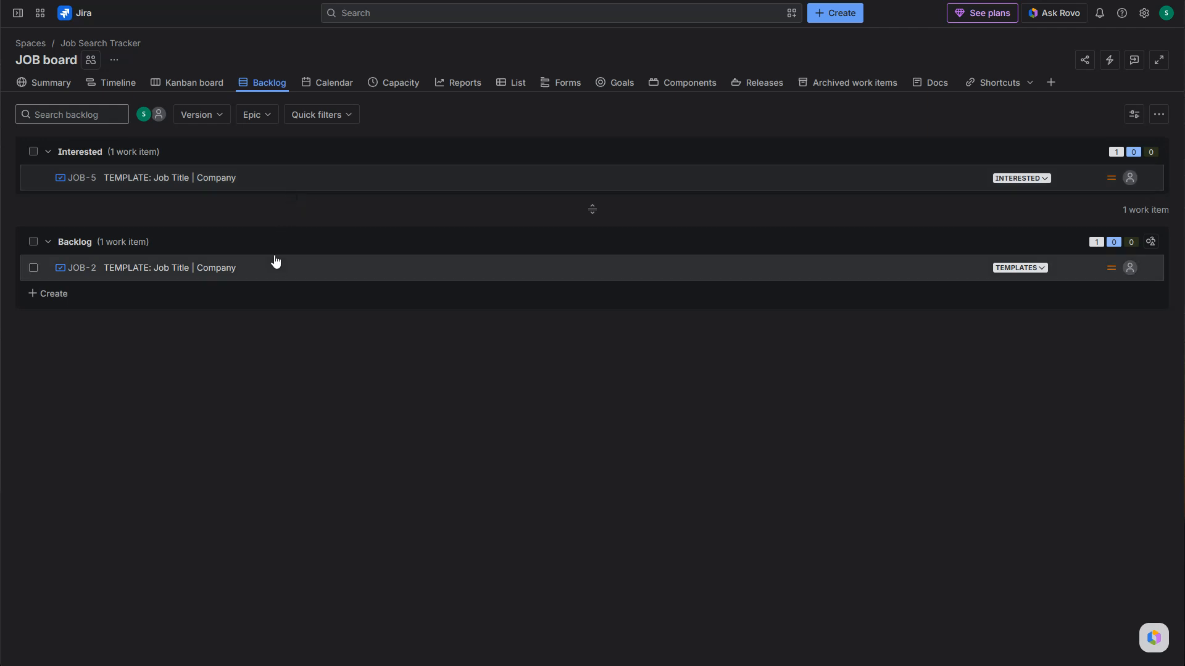
mouse_move(278, 183)
mouse_down()
mouse_move(269, 260)
mouse_move(284, 188)
mouse_up()
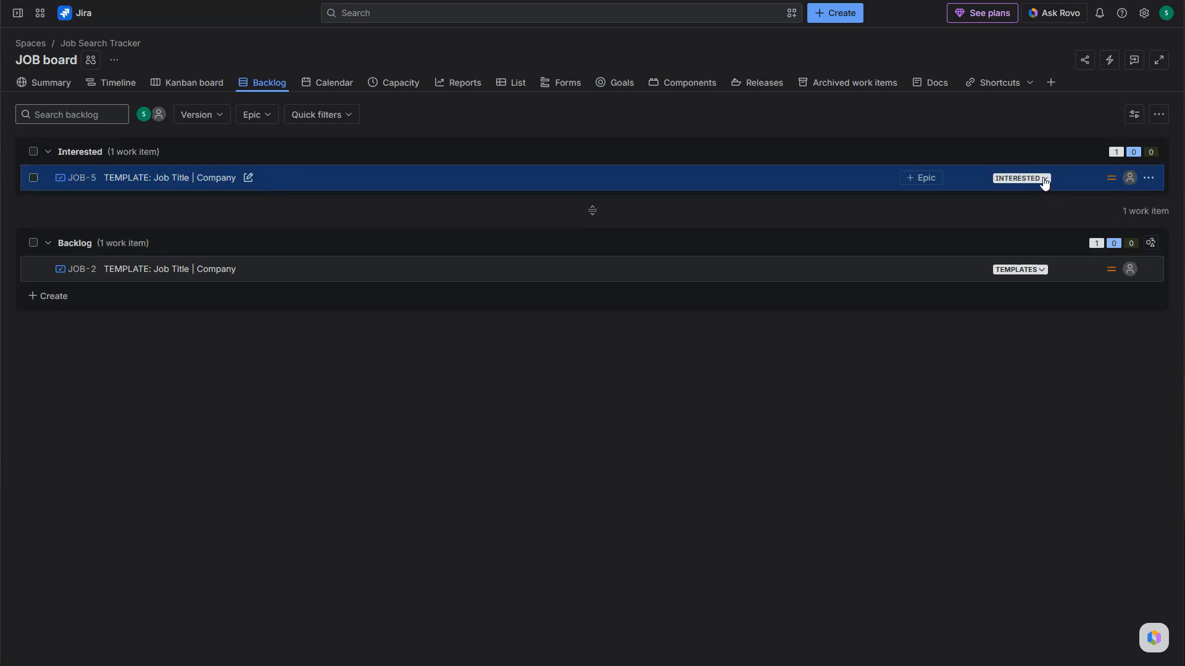
click(1044, 179)
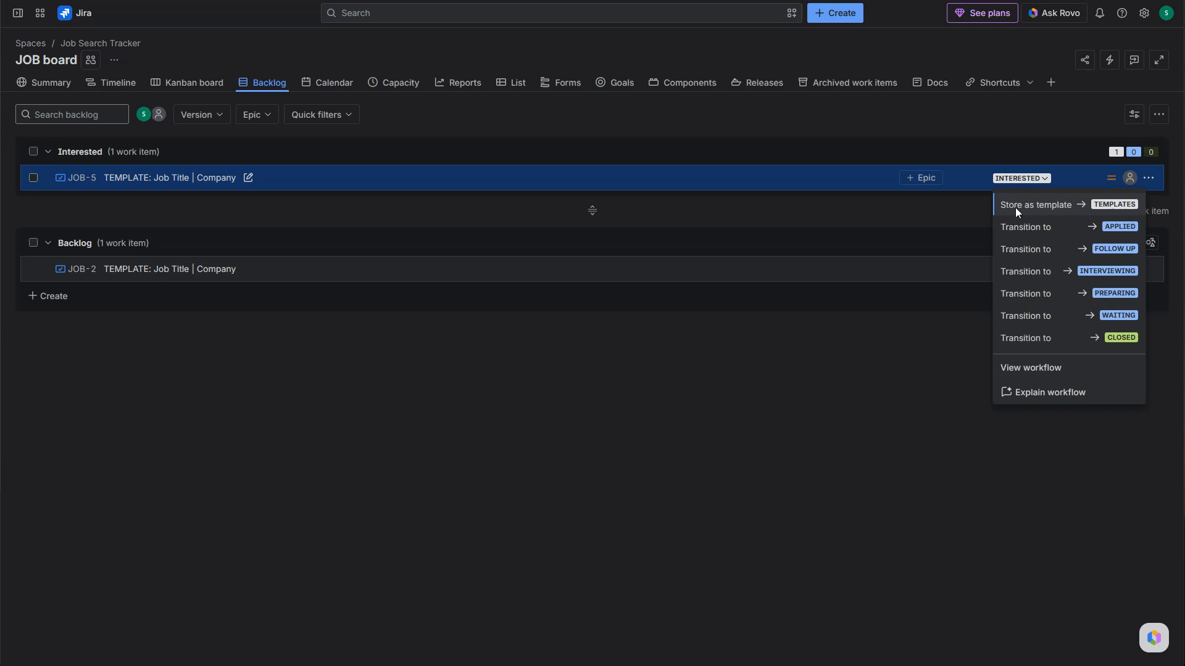
click(1049, 205)
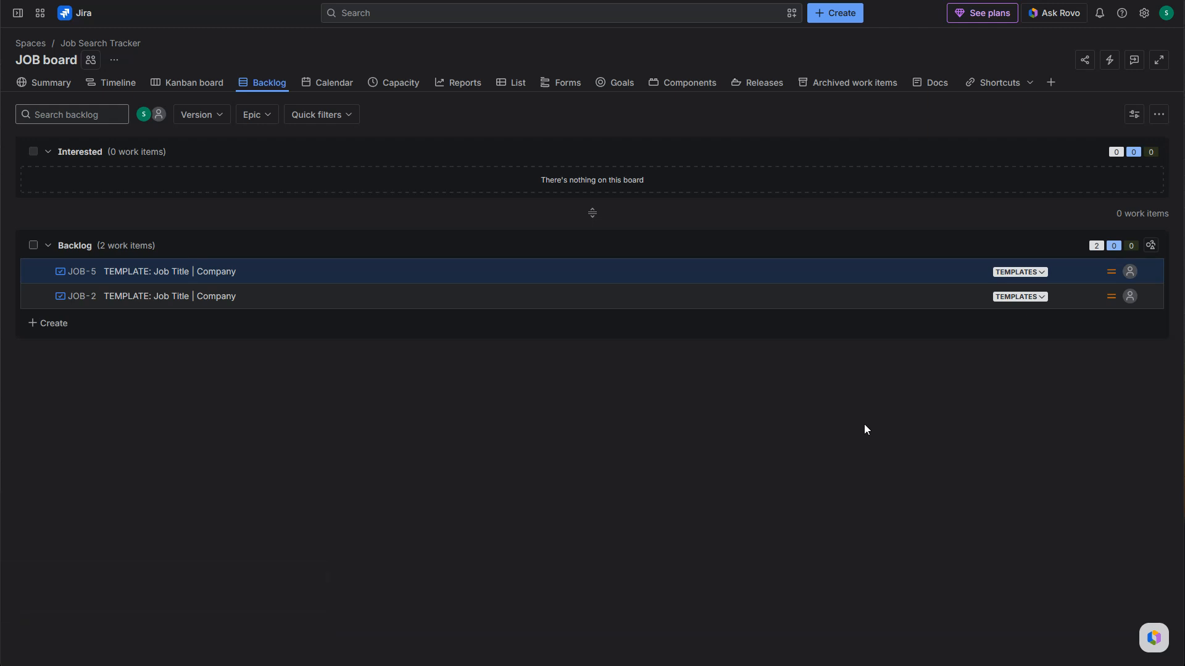
Clone template JOB-5 with the summary "Product Trainer | ABC Company" and assign the clone to yourself.
click(151, 273)
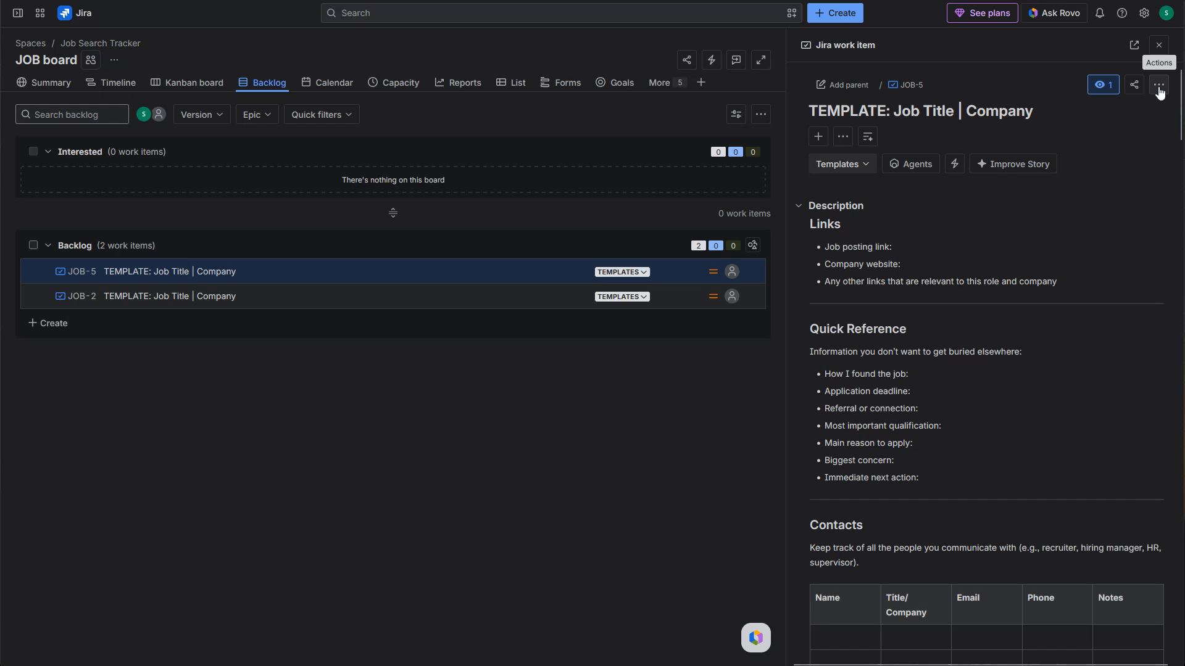
click(1159, 86)
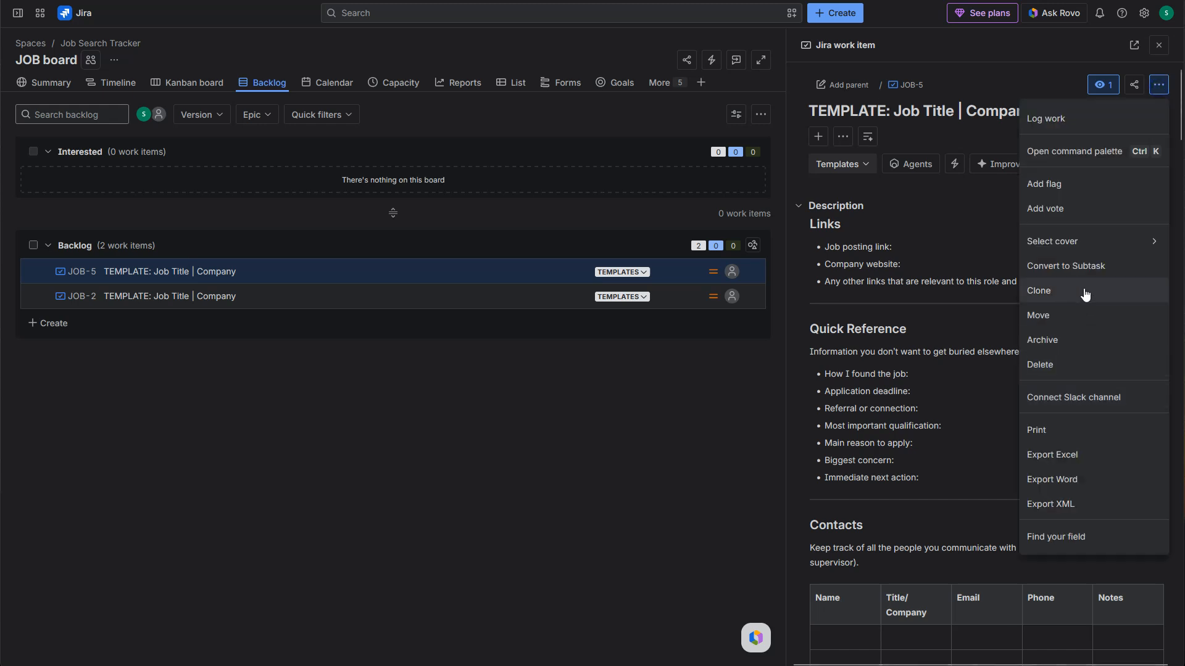
click(1086, 294)
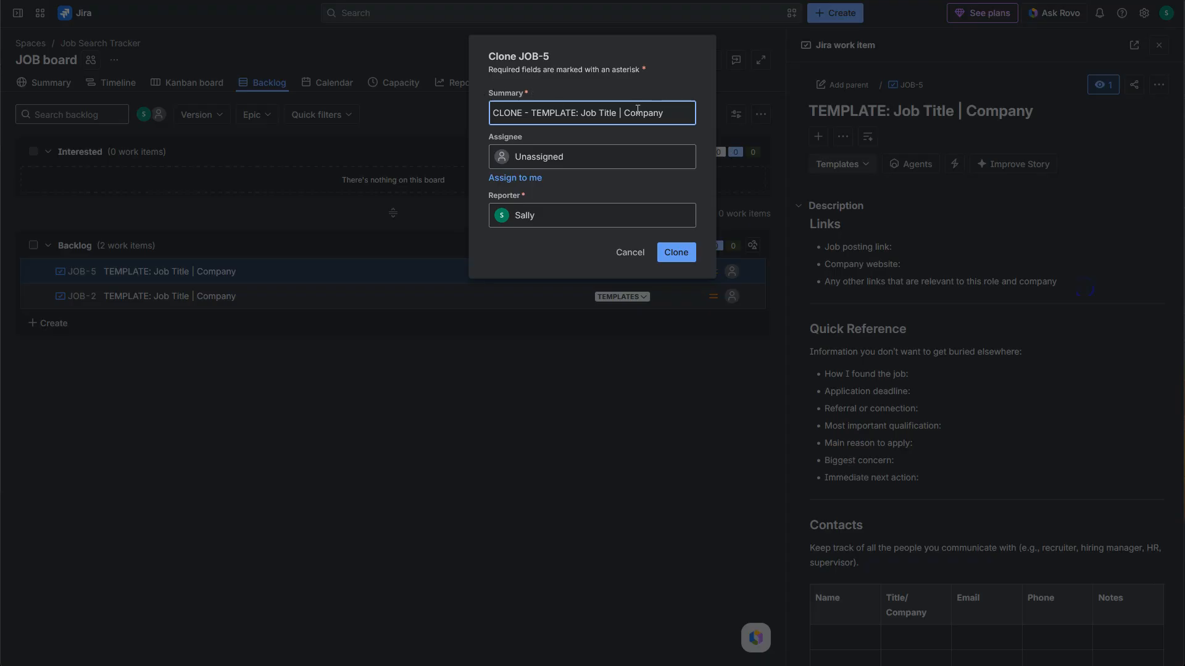
drag(616, 113, 516, 113)
drag(516, 113, 491, 112)
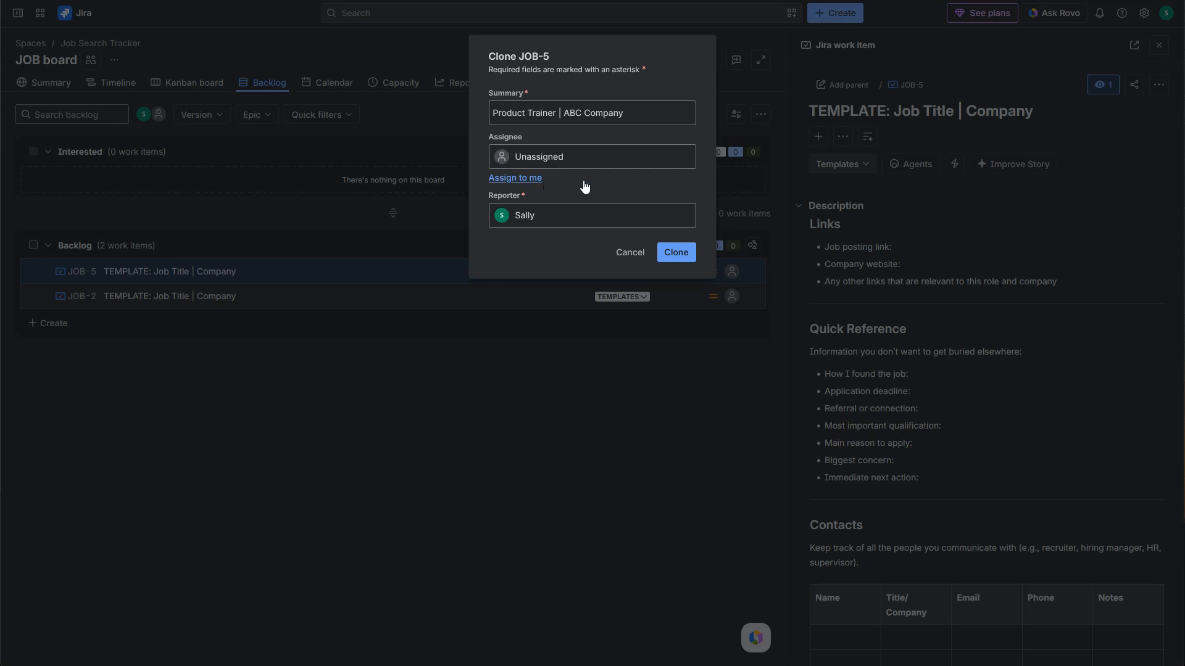
click(533, 177)
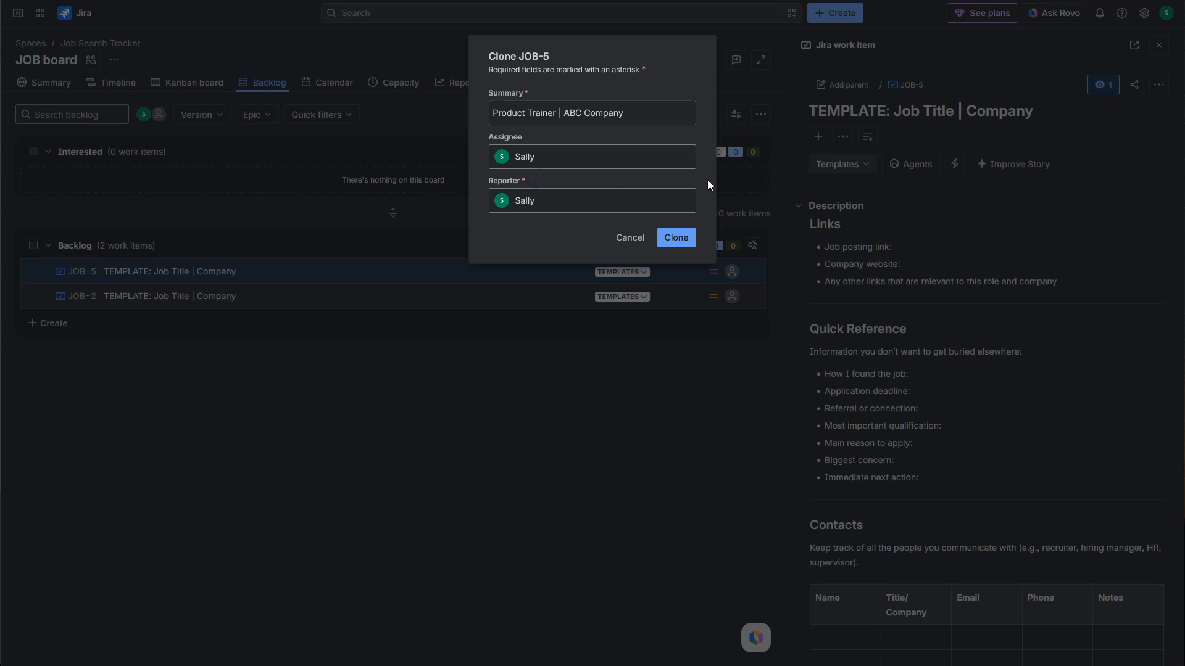
click(677, 238)
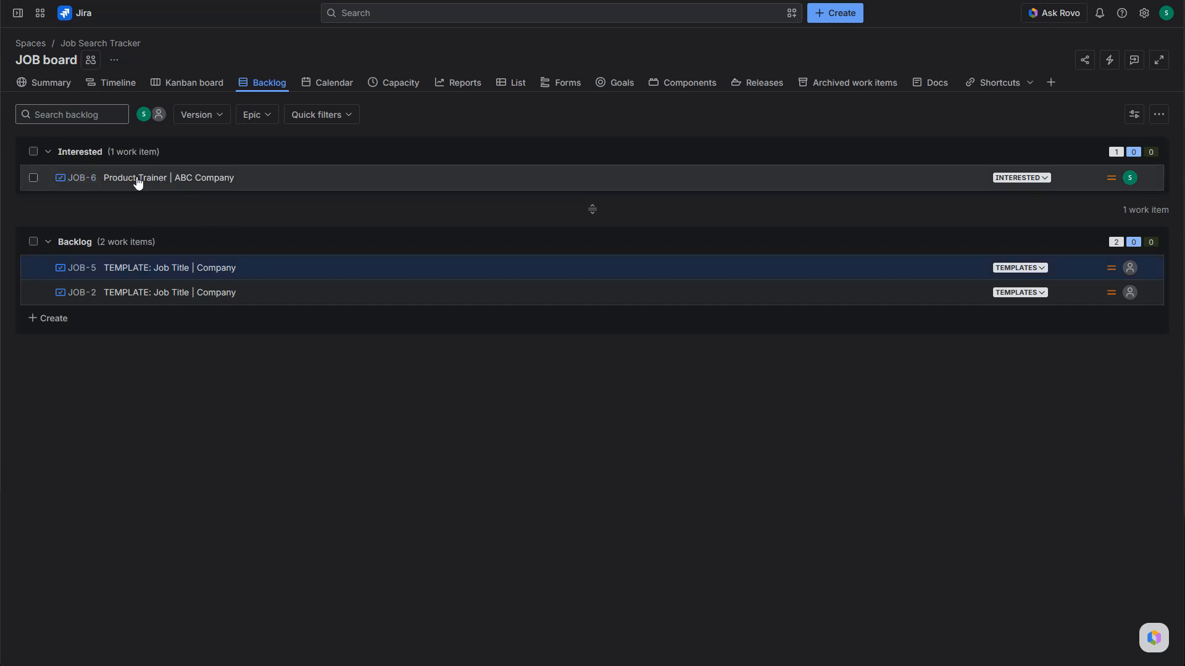
On the Kanban board, move the "Product Trainer | ABC Company" card from Interested to Preparing.
click(167, 182)
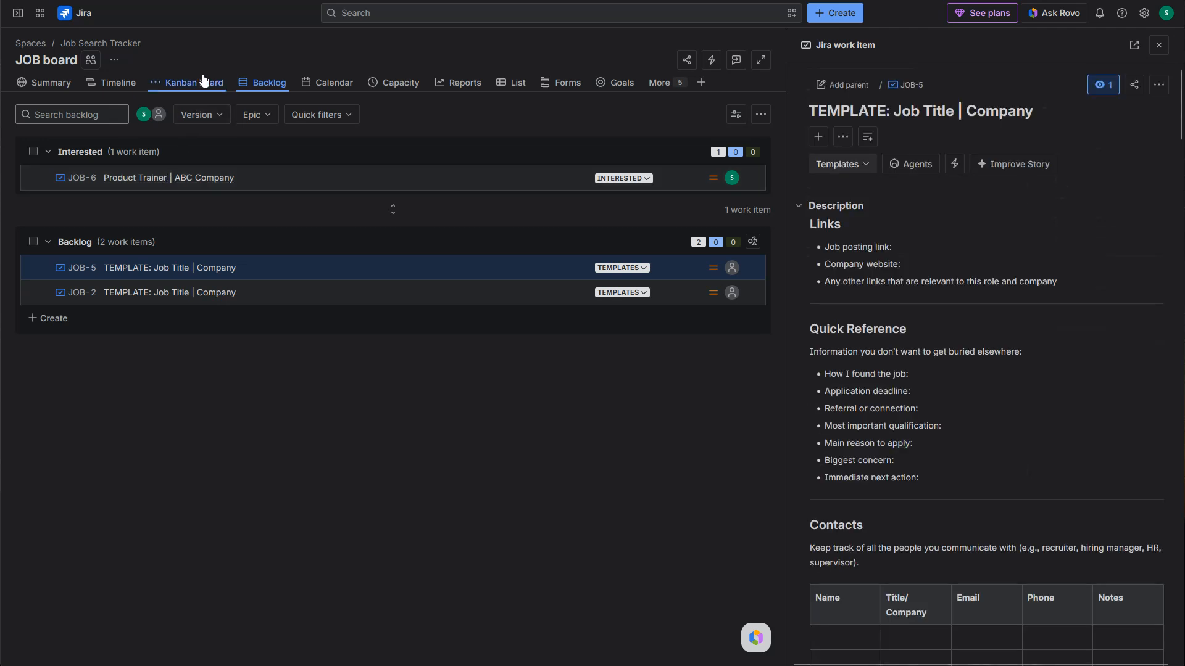
click(183, 86)
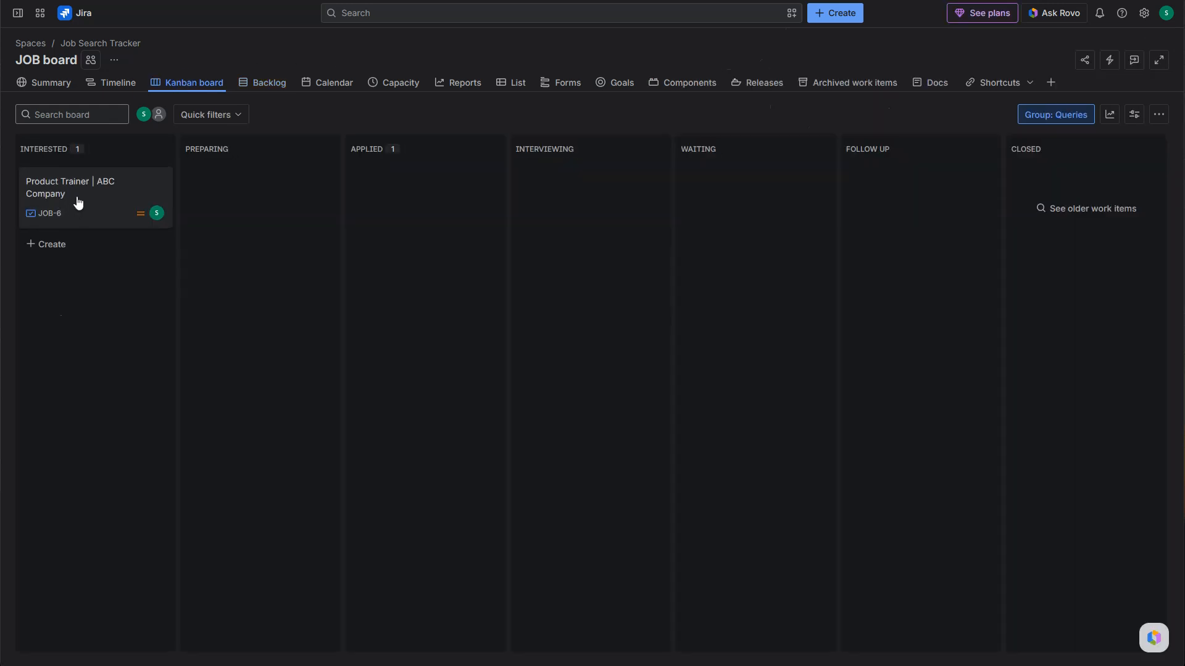
drag(84, 206, 216, 216)
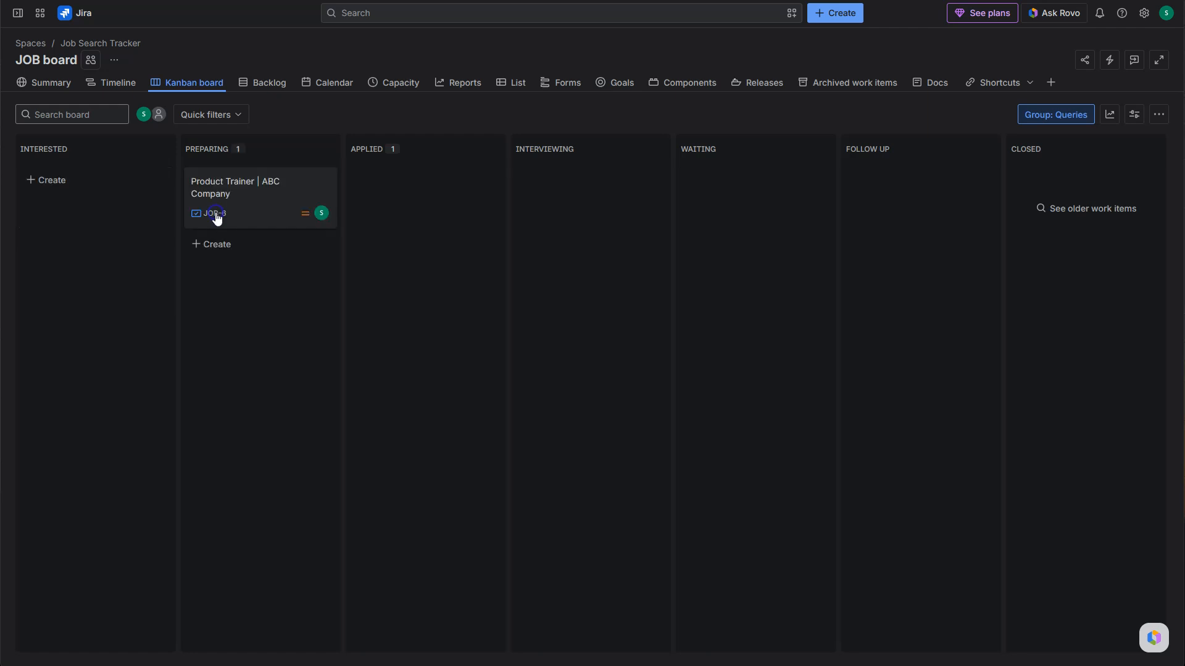
Open the "Product Trainer | ABC Company" Story and review its description sections, plus the web page with the job opportunity Story templates.
click(257, 189)
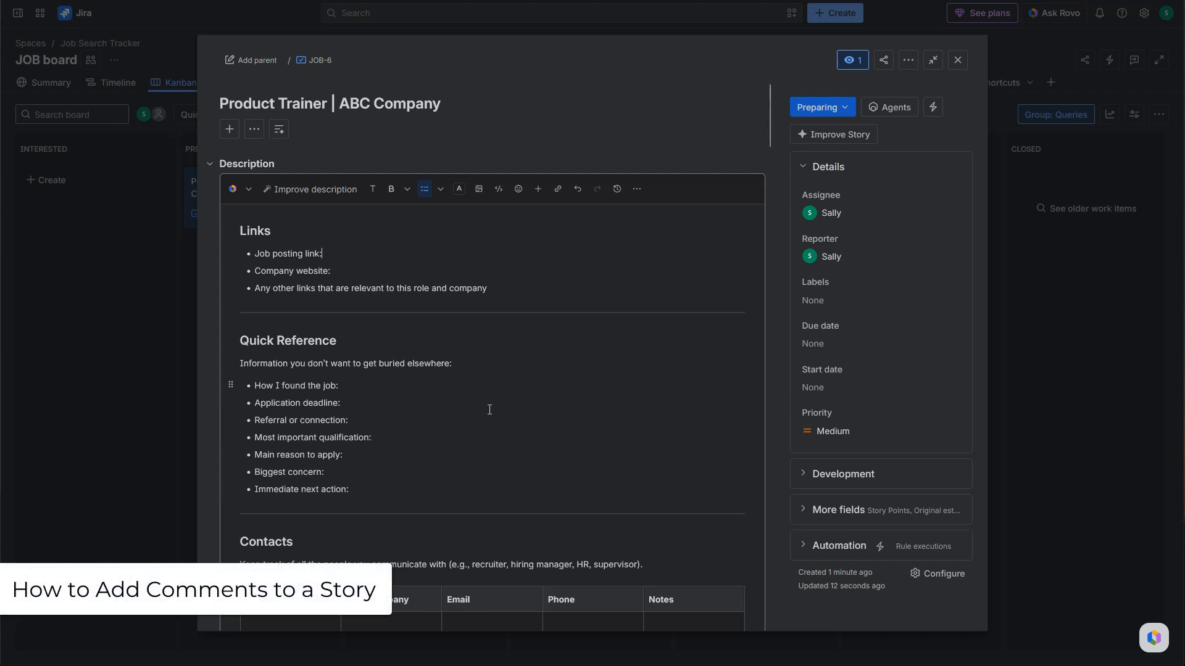
scroll(489, 410, down, 3)
scroll(489, 410, up, 3)
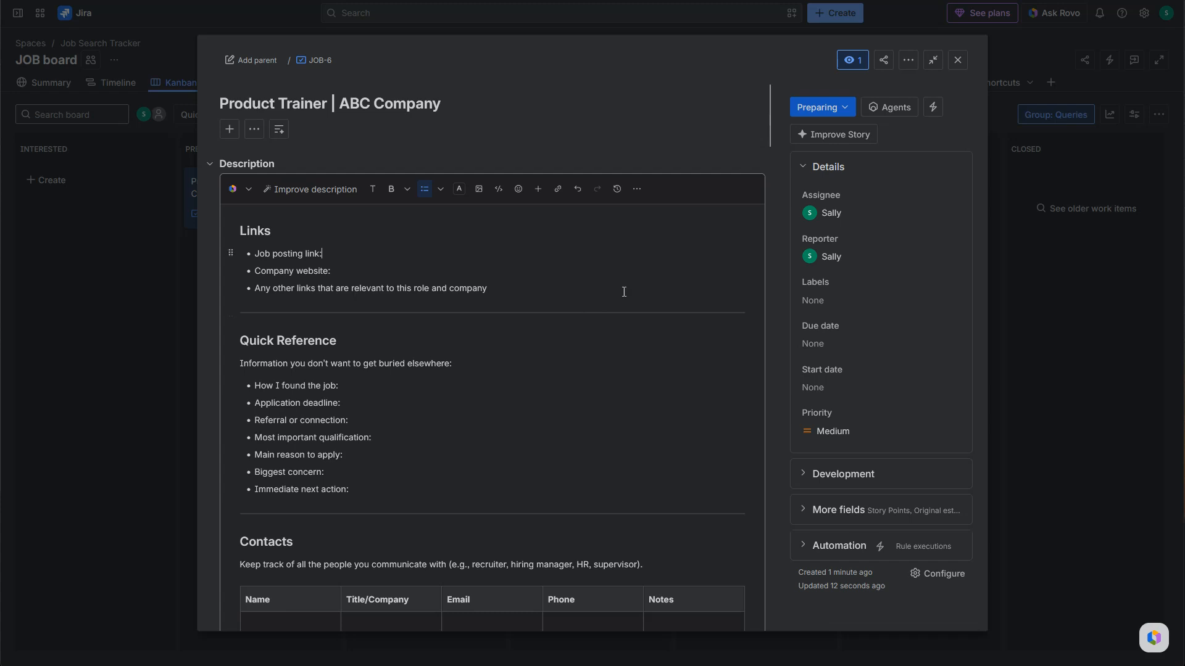
drag(770, 128, 780, 440)
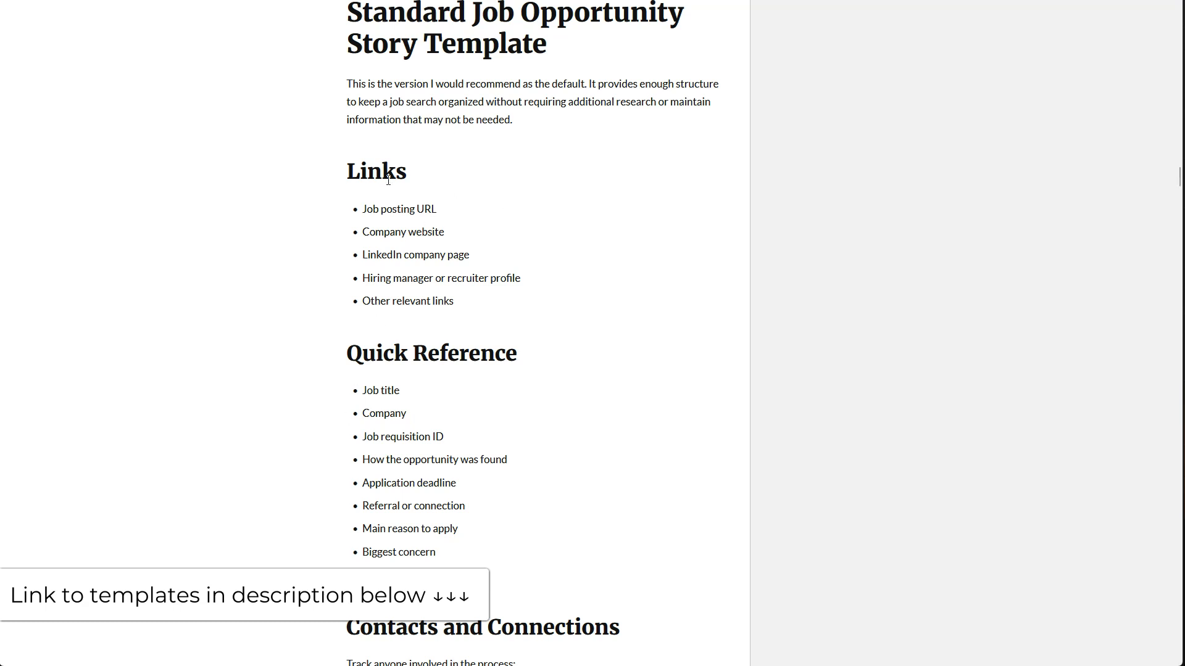
scroll(445, 158, up, 8)
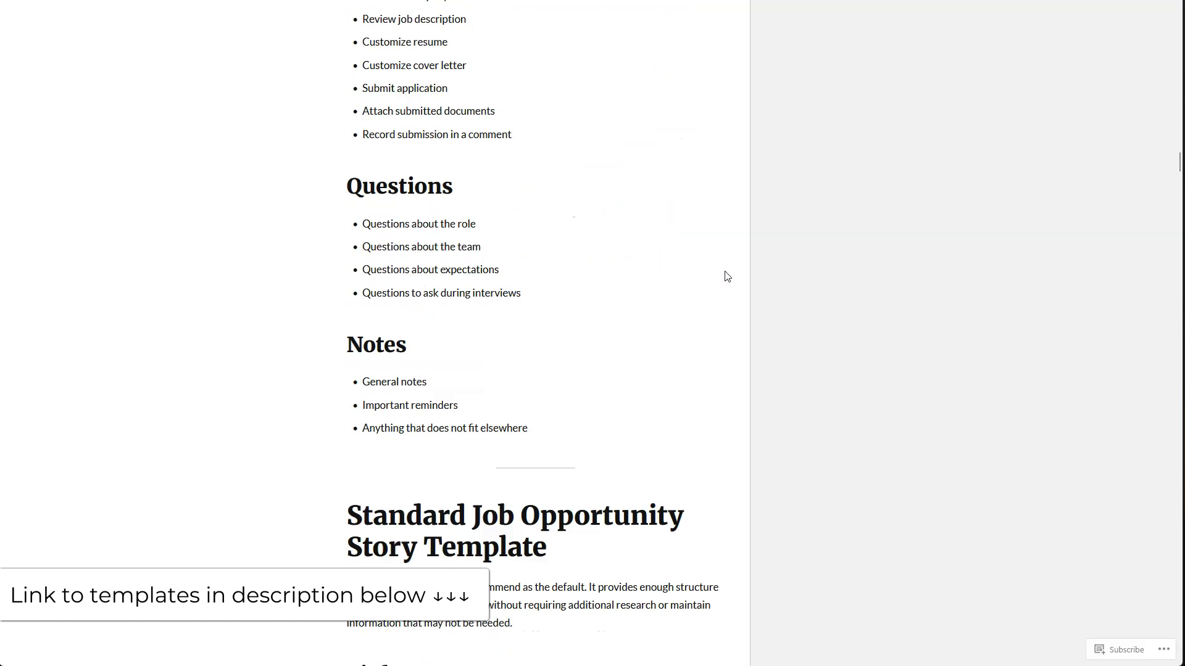
drag(1179, 163, 1180, 16)
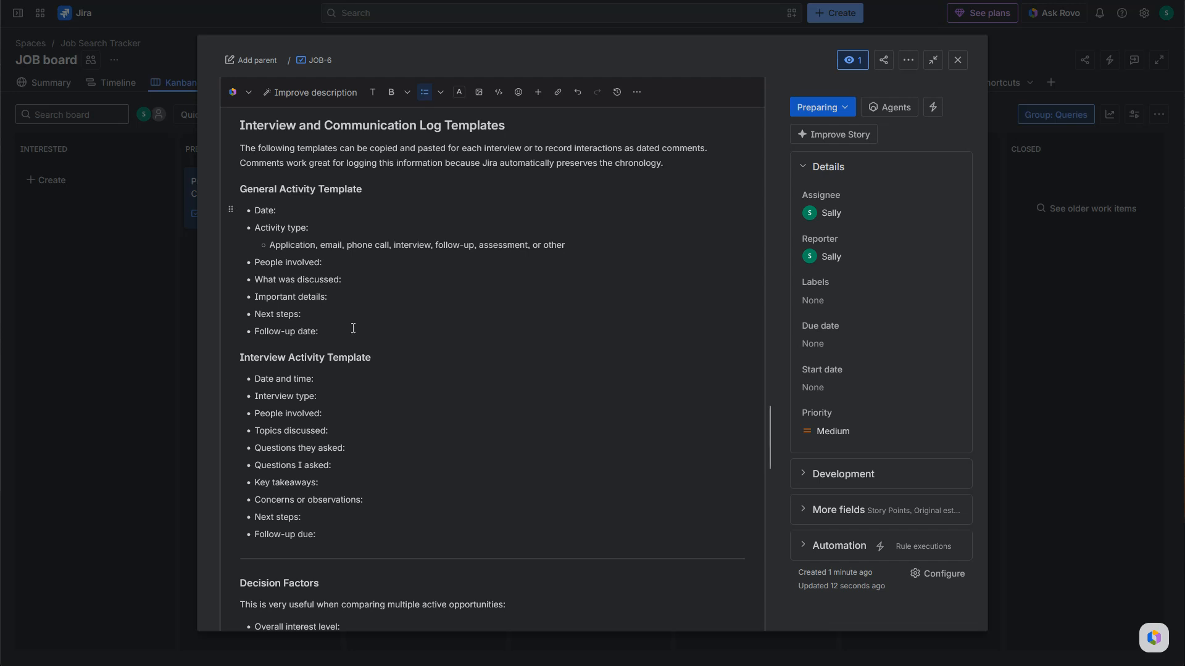
Copy the General Activity Template bullets, from Date to Follow-up date, out of the Story's description and paste them into a new comment.
drag(339, 331, 247, 211)
click(290, 320)
right_click(263, 211)
click(297, 286)
drag(769, 416, 774, 577)
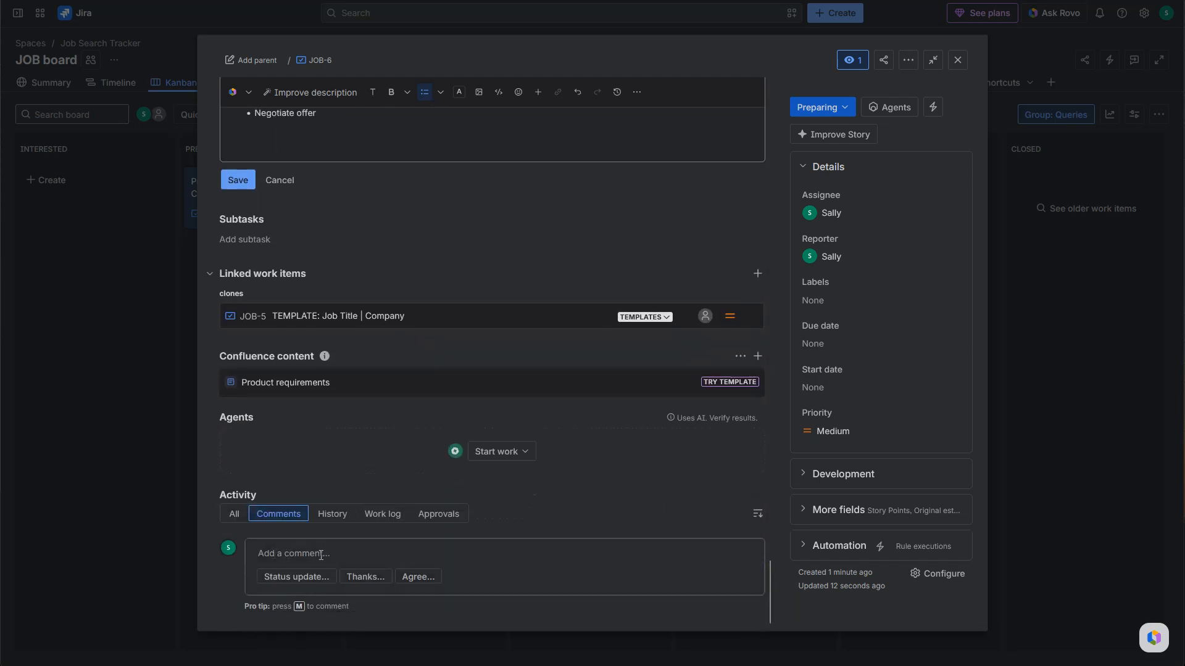
click(277, 555)
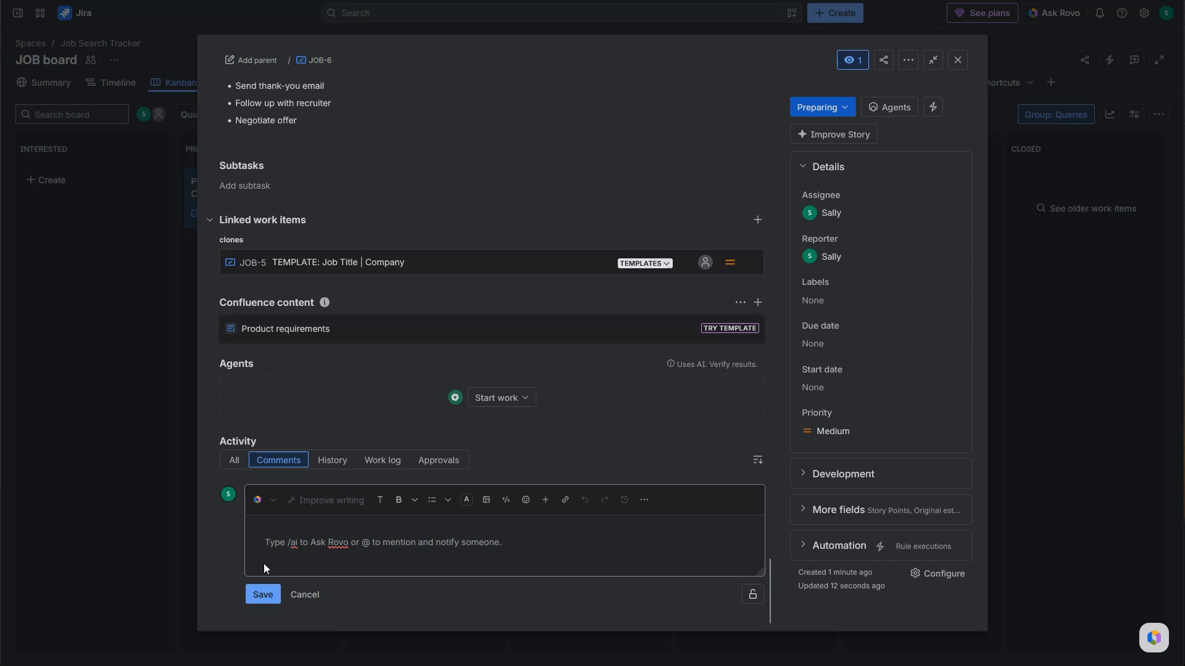
right_click(292, 543)
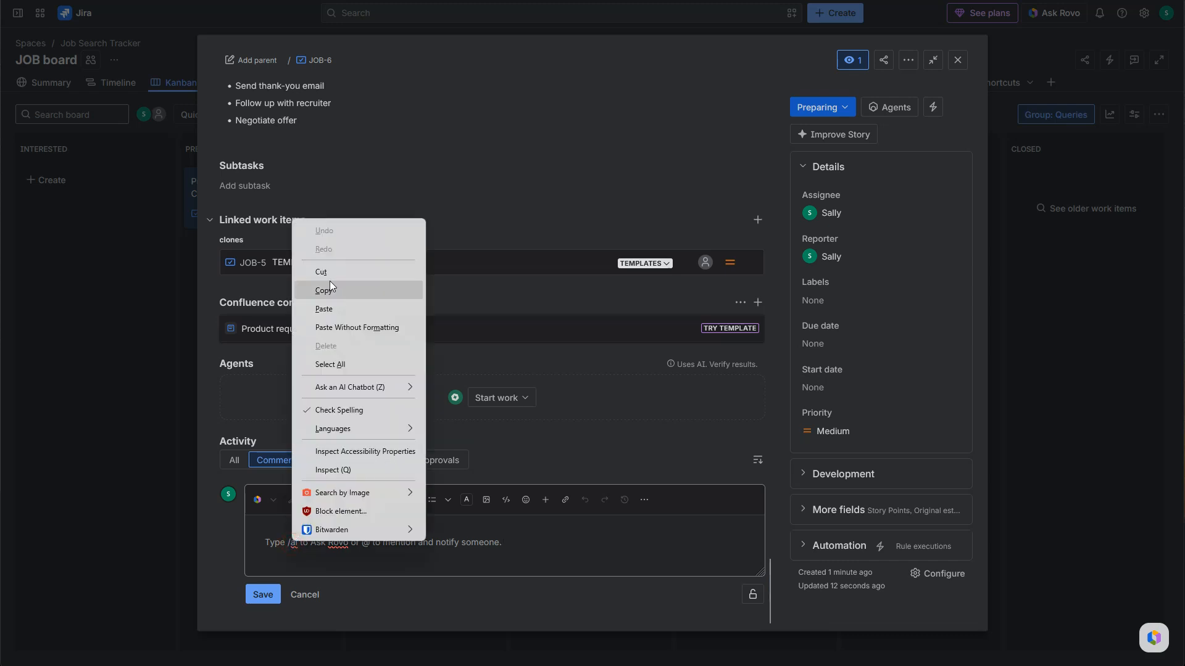
click(330, 308)
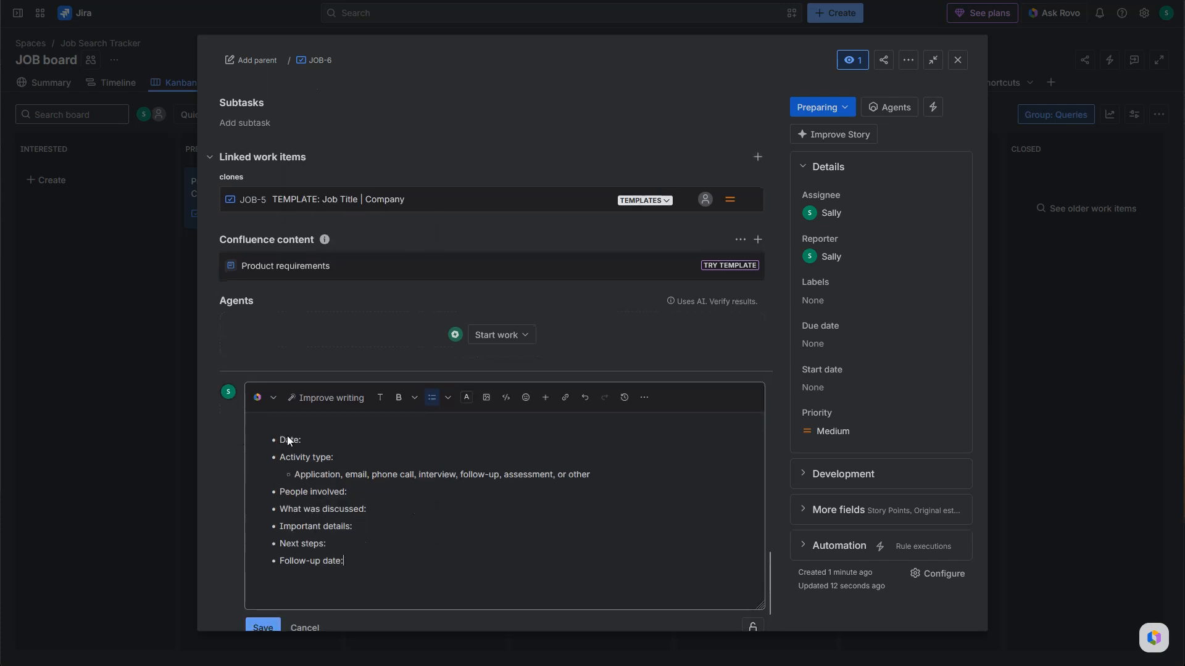
Remove the example sub-bullet under Activity type in the comment, enter "phone call" as the activity type, and save the comment.
click(326, 440)
drag(594, 475, 290, 482)
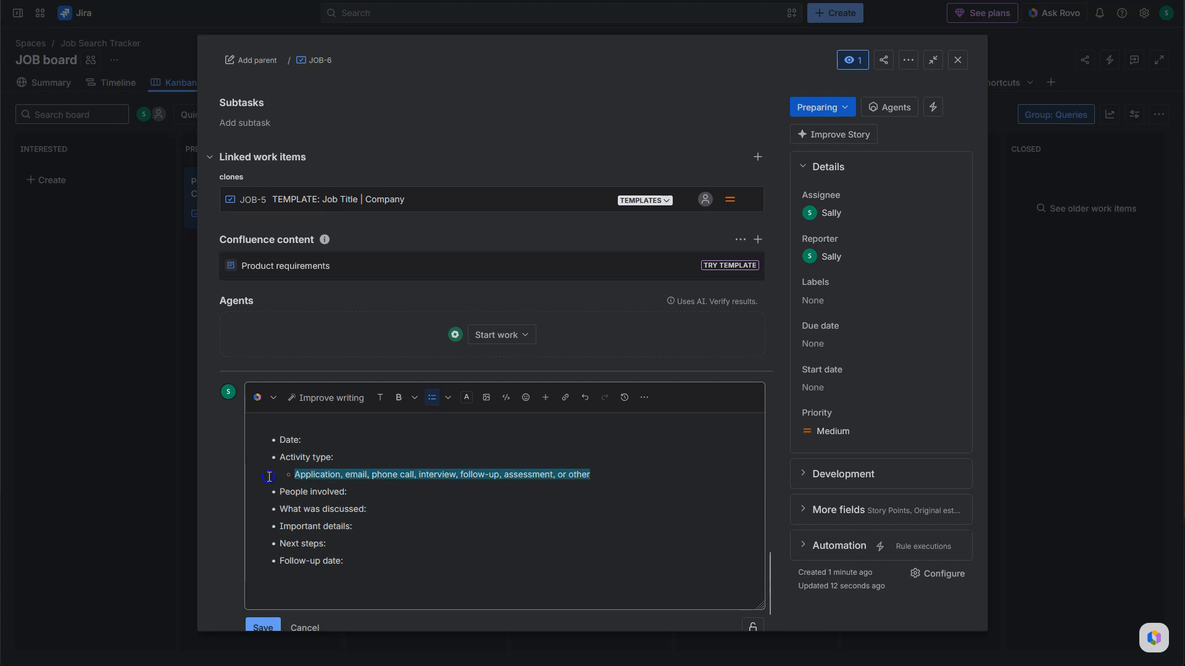
key(BackSpace)
key(BackSpace)
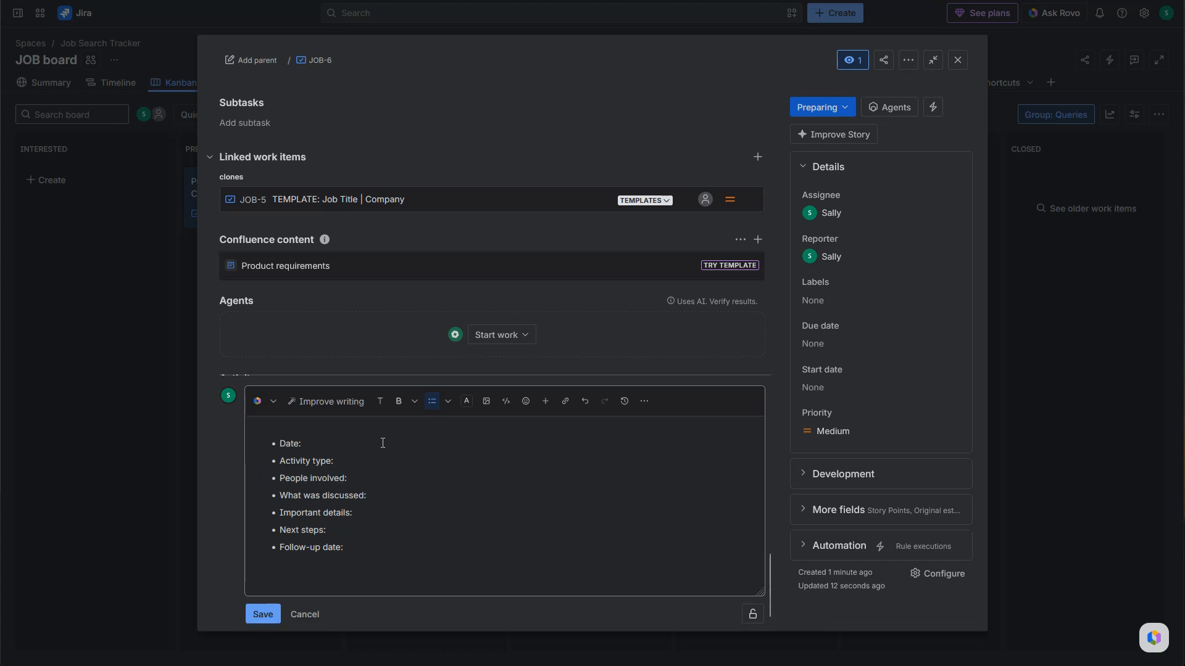
text(phone call)
click(263, 615)
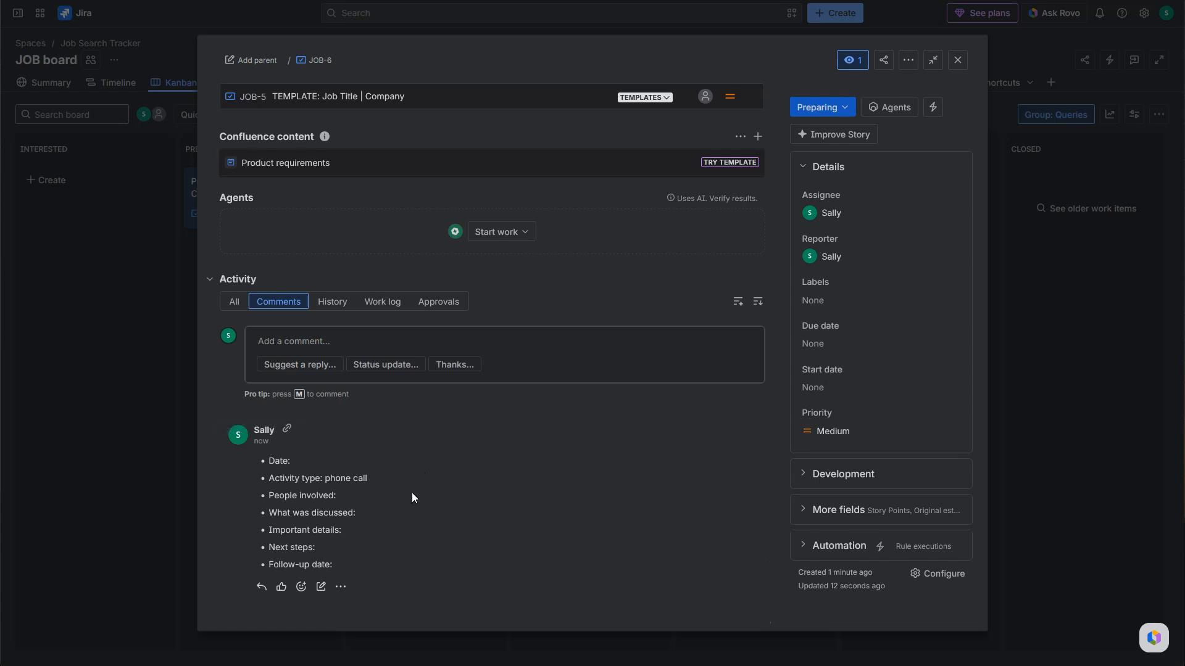
scroll(413, 493, down, 1)
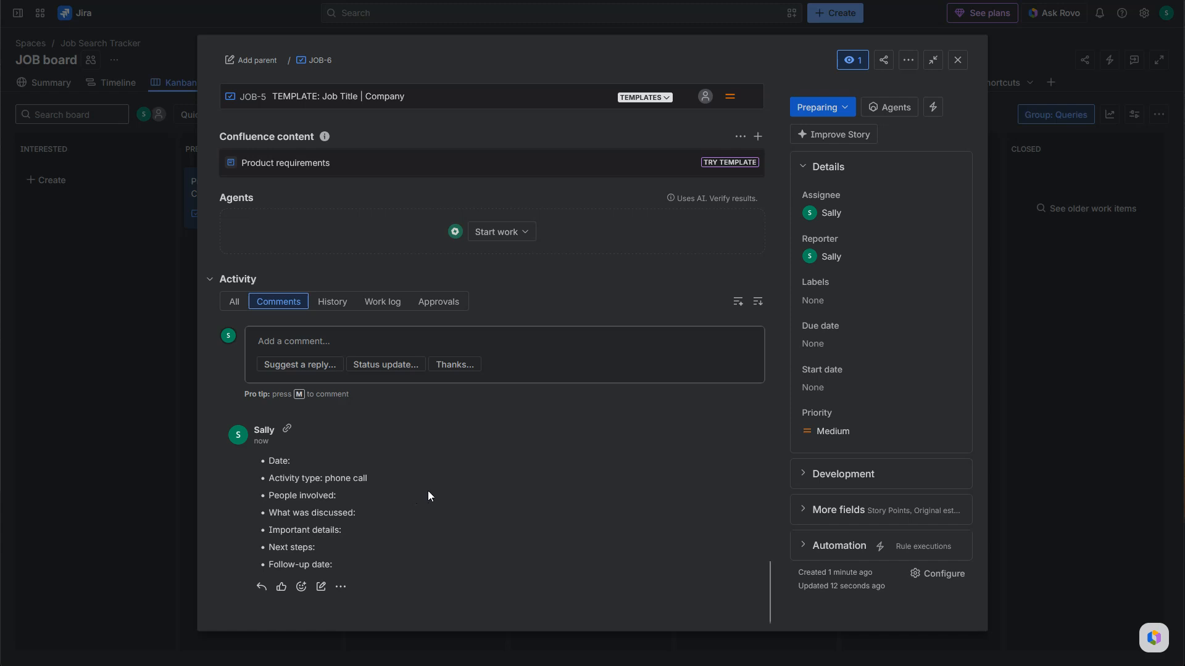